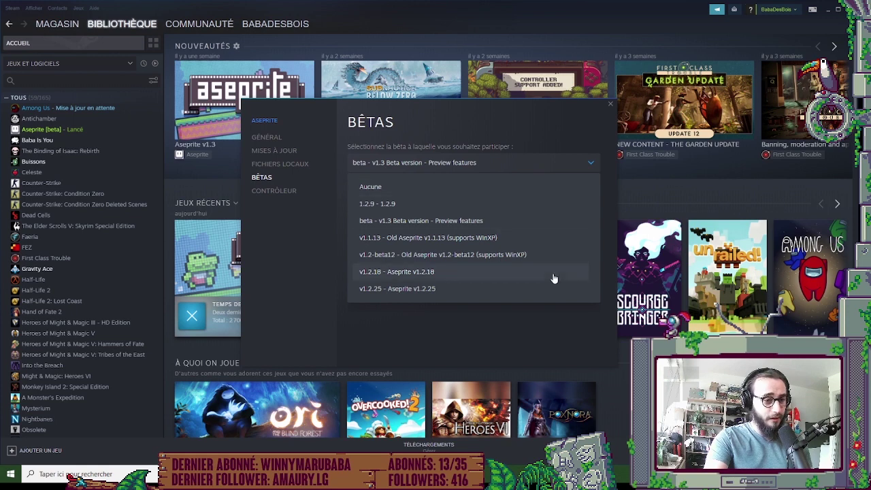
pyautogui.press('Escape')
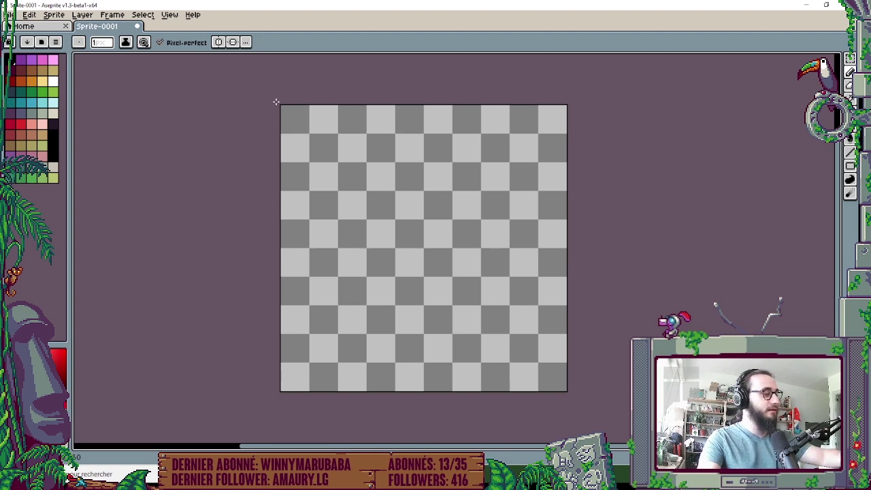
# Switch the interface to the Aseprite Default Theme - Dark in the preferences and confirm.
pyautogui.click(29, 14)
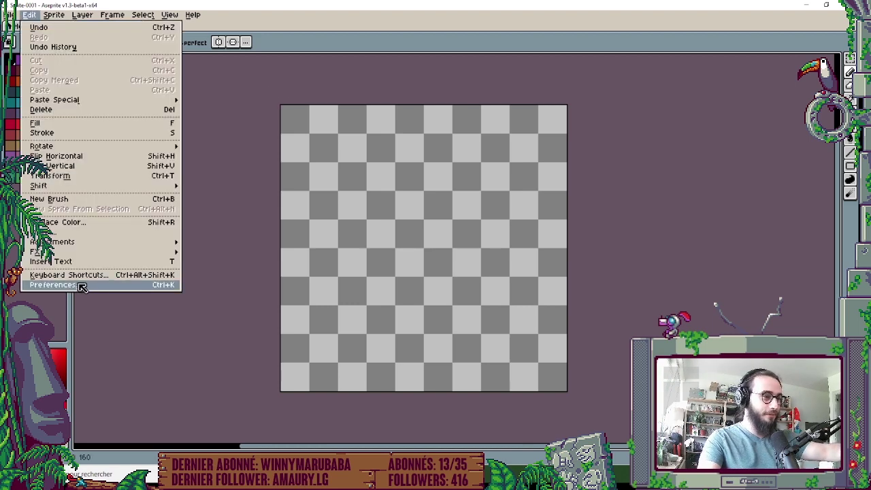
pyautogui.click(54, 284)
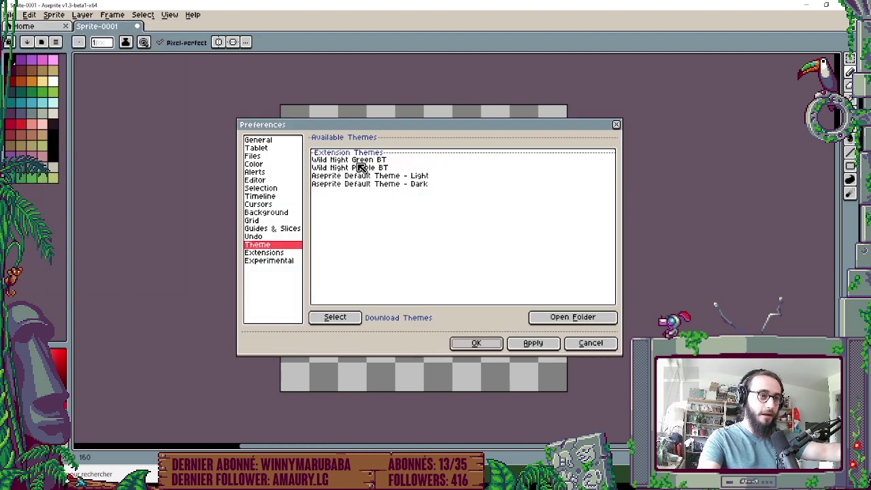
pyautogui.click(420, 182)
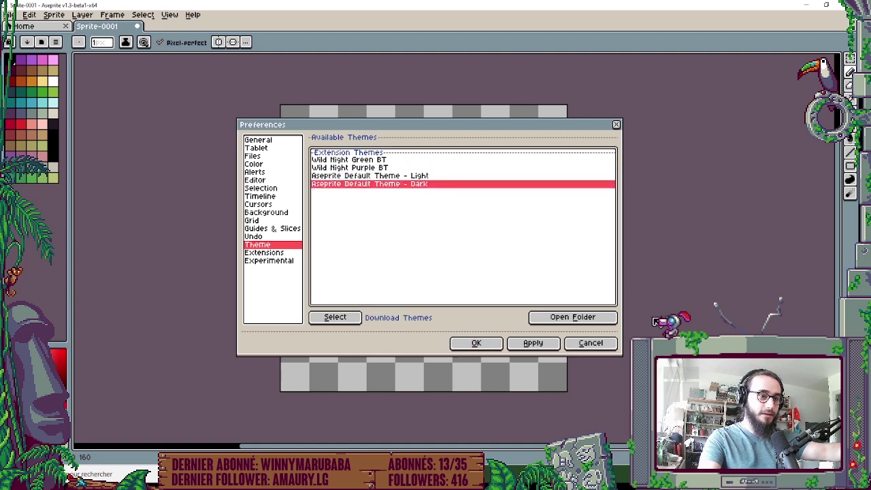
pyautogui.click(337, 318)
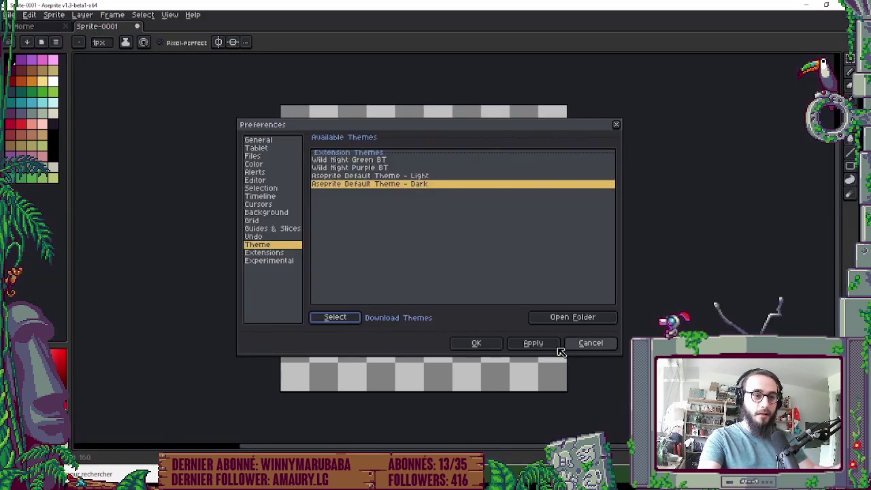
pyautogui.click(477, 343)
pyautogui.moveTo(604, 355); pyautogui.dragTo(571, 352)
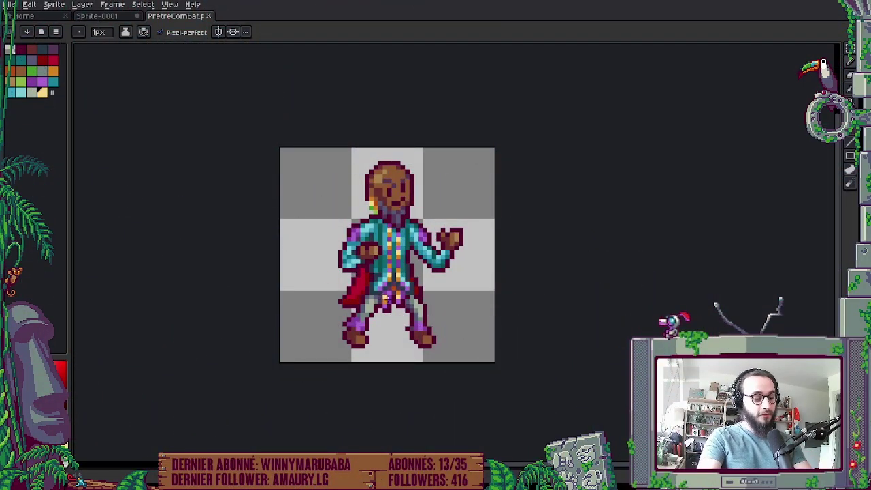
# Select nearly the whole priest sprite with a 45 by 48 px marquee and try rotating it to about -77.5°.
pyautogui.press('m')
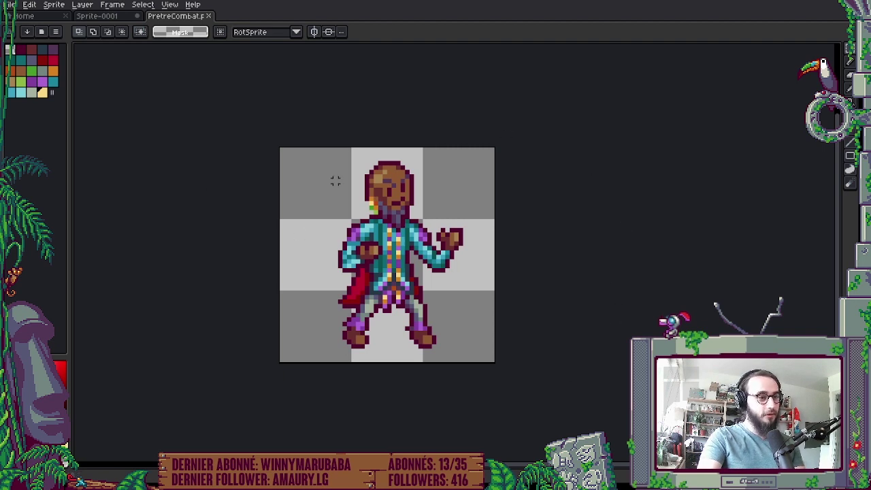
pyautogui.moveTo(284, 148); pyautogui.dragTo(488, 363)
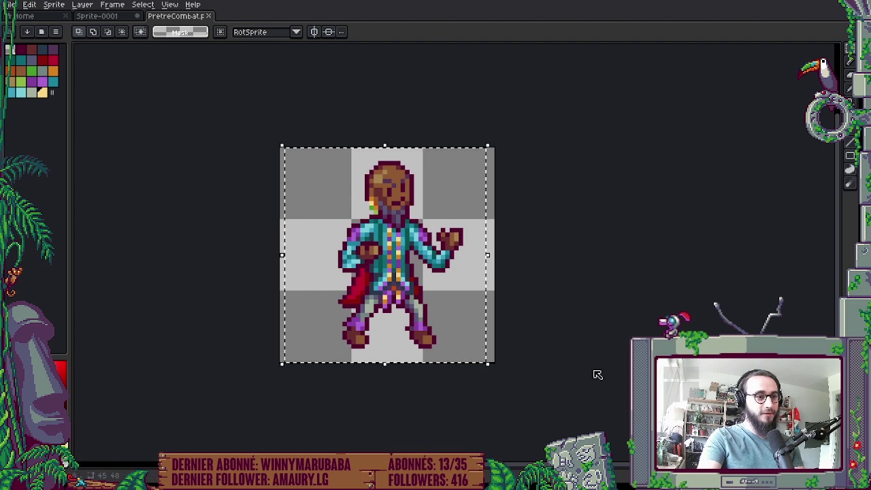
pyautogui.moveTo(492, 136); pyautogui.dragTo(626, 454)
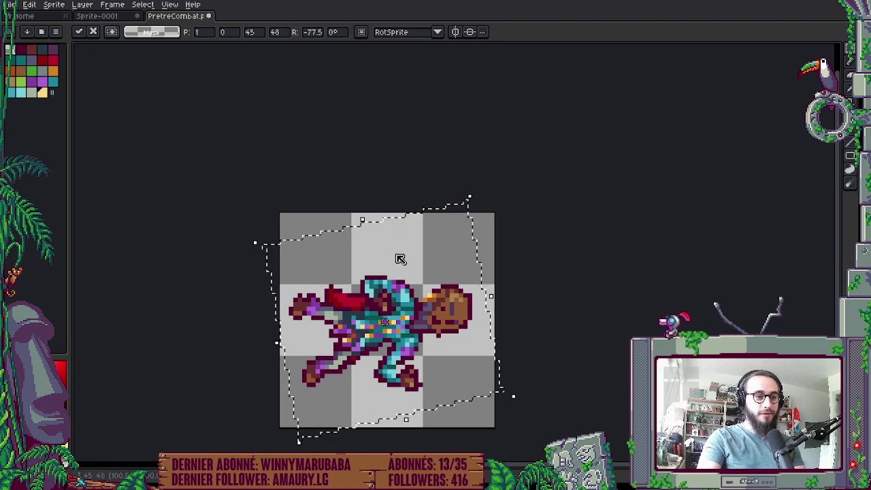
pyautogui.press('Escape')
# Try skewing the selected priest sprite sideways from its top edge, including to about -42° and -25°, cancelling each attempt.
pyautogui.moveTo(596, 305); pyautogui.dragTo(603, 245)
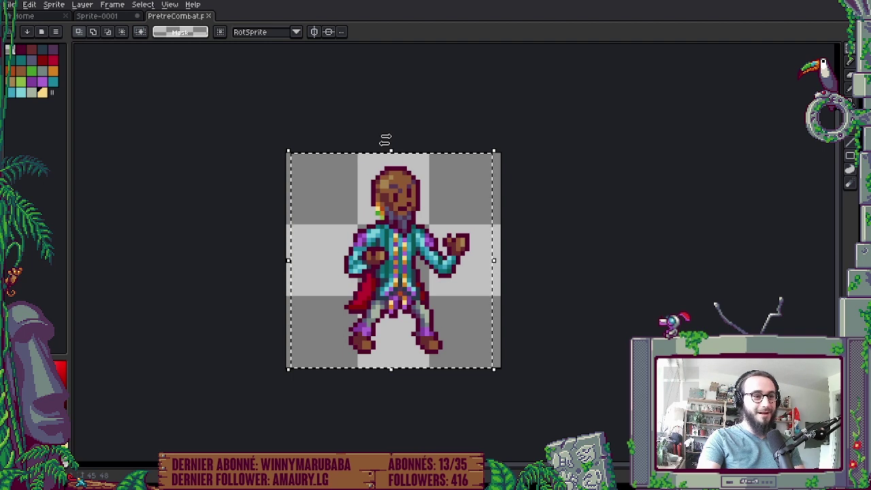
pyautogui.moveTo(385, 140); pyautogui.dragTo(393, 145)
pyautogui.moveTo(451, 145); pyautogui.dragTo(490, 148)
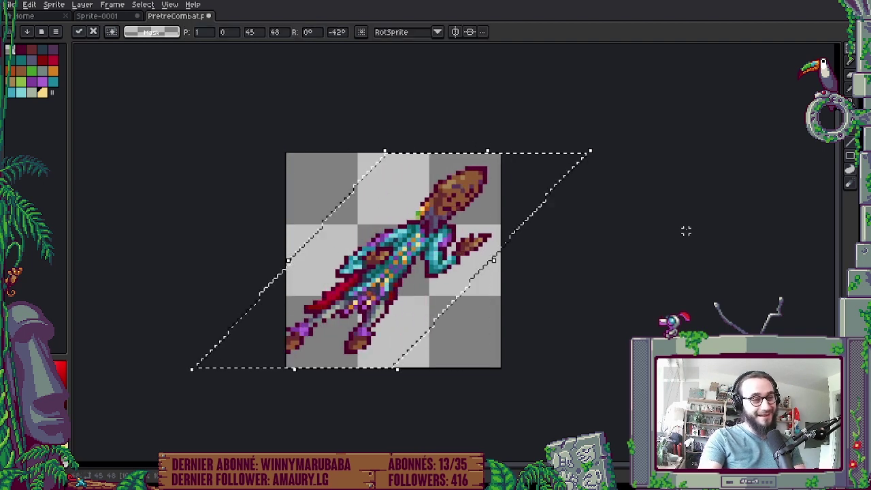
pyautogui.press('Escape')
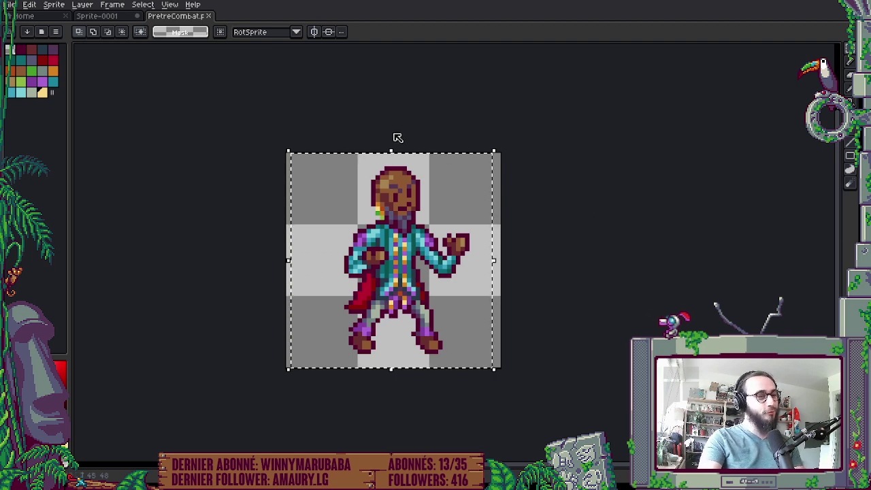
pyautogui.moveTo(393, 138); pyautogui.dragTo(447, 145)
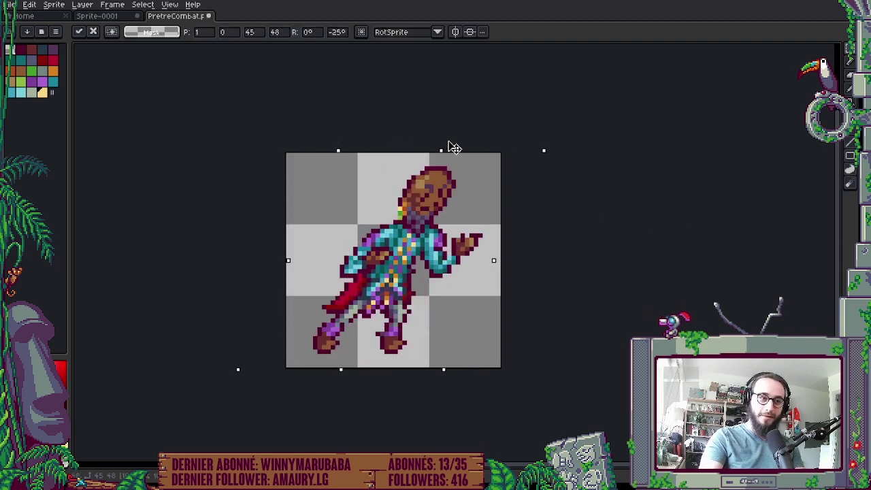
pyautogui.press('Escape')
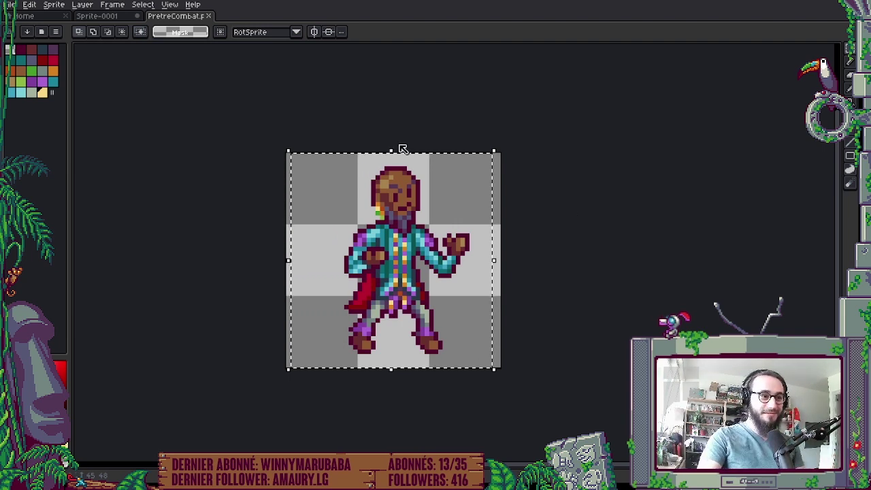
pyautogui.moveTo(393, 139); pyautogui.dragTo(560, 154)
pyautogui.press('Escape')
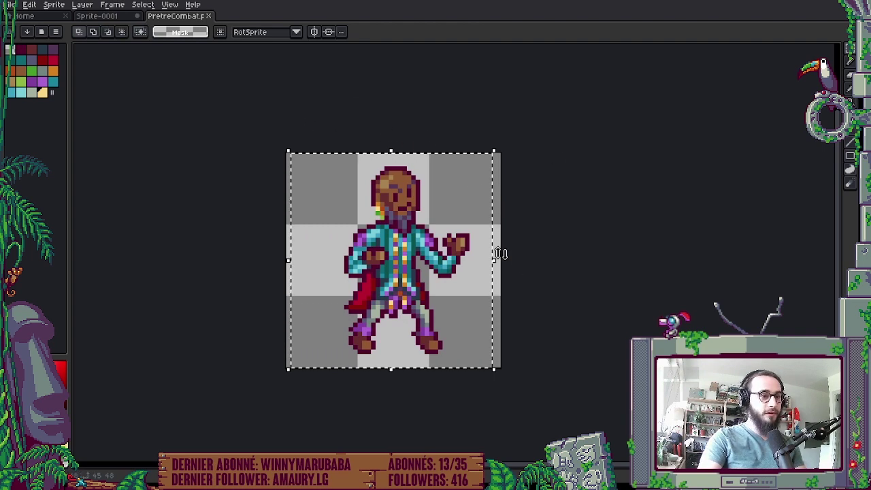
# Try skewing the selected sprite from its right, bottom and left edges in turn, cancelling each attempt.
pyautogui.moveTo(507, 262); pyautogui.dragTo(501, 133)
pyautogui.press('Escape')
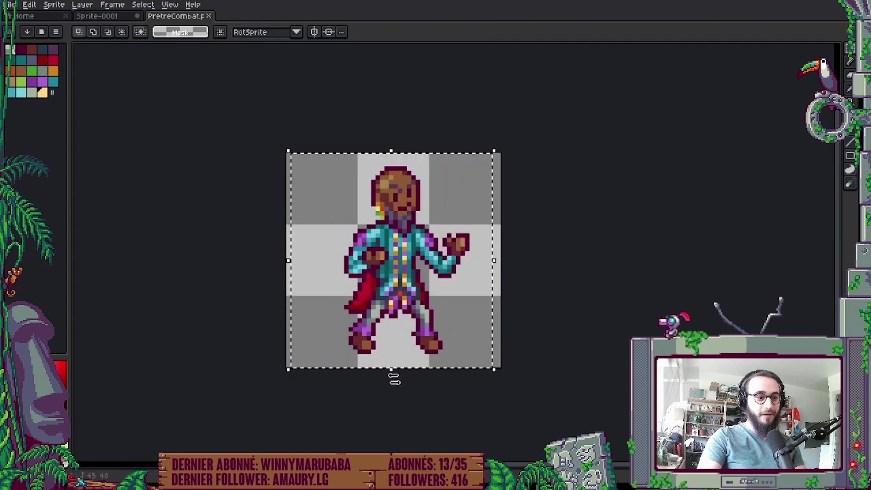
pyautogui.moveTo(394, 380); pyautogui.dragTo(492, 385)
pyautogui.press('Escape')
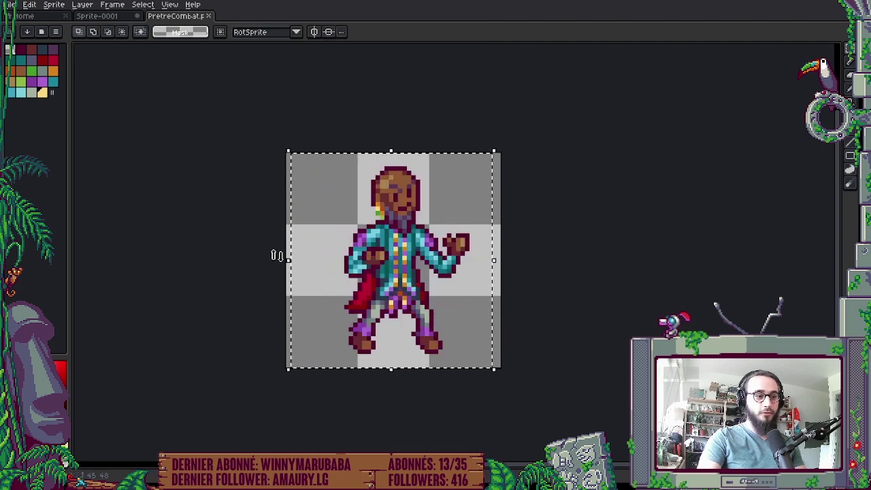
pyautogui.moveTo(279, 254); pyautogui.dragTo(289, 344)
pyautogui.press('Escape')
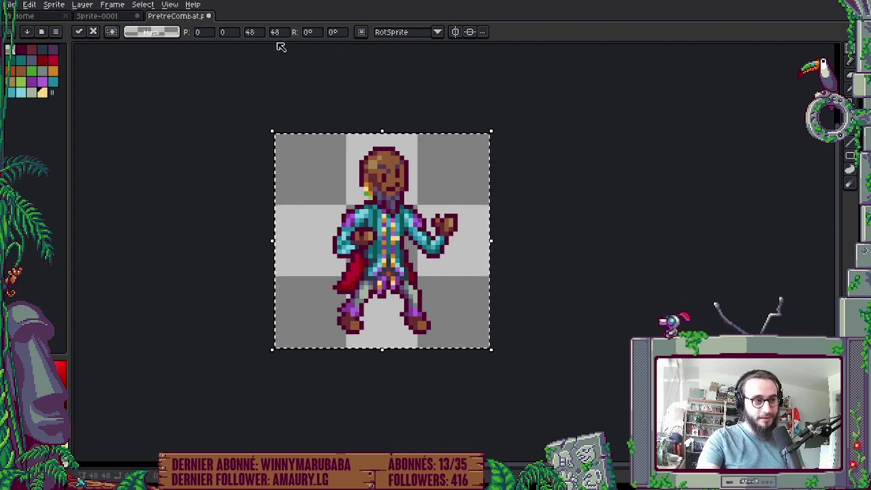
# Try squeezing the selected sprite to a width of 24 px, then restore its width to 48 px and its original position.
pyautogui.click(249, 33)
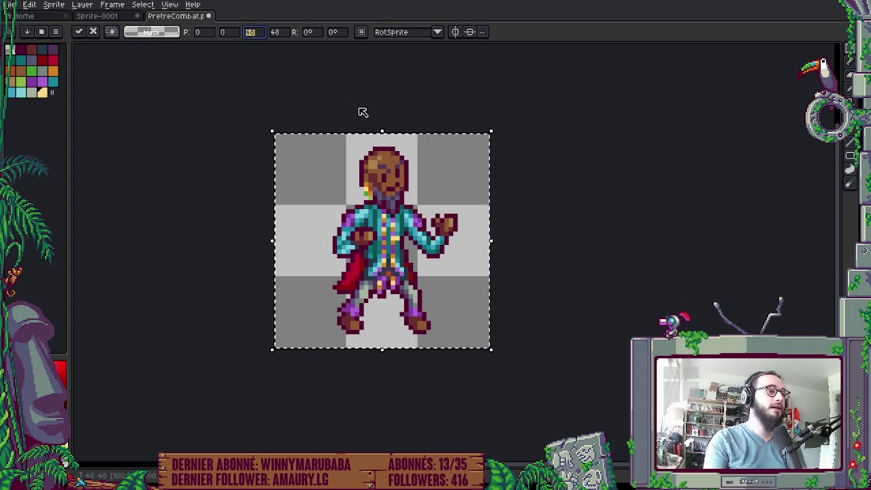
pyautogui.write('24')
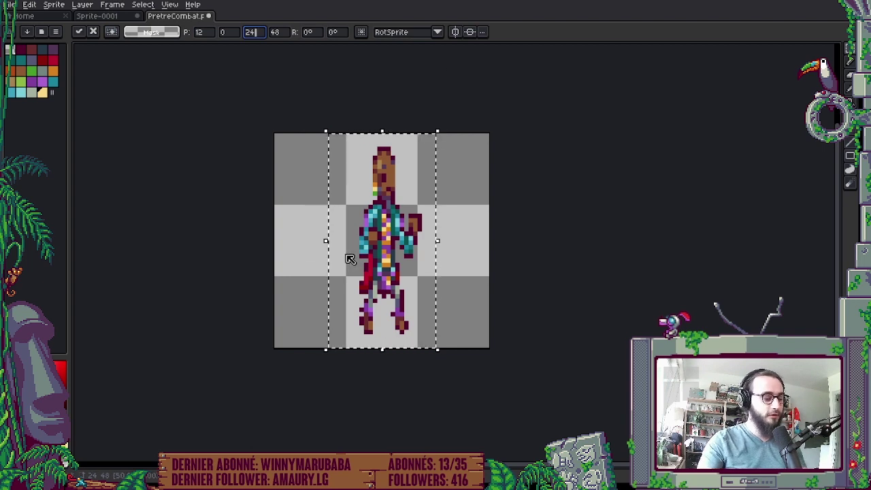
pyautogui.write('48')
pyautogui.click(204, 32)
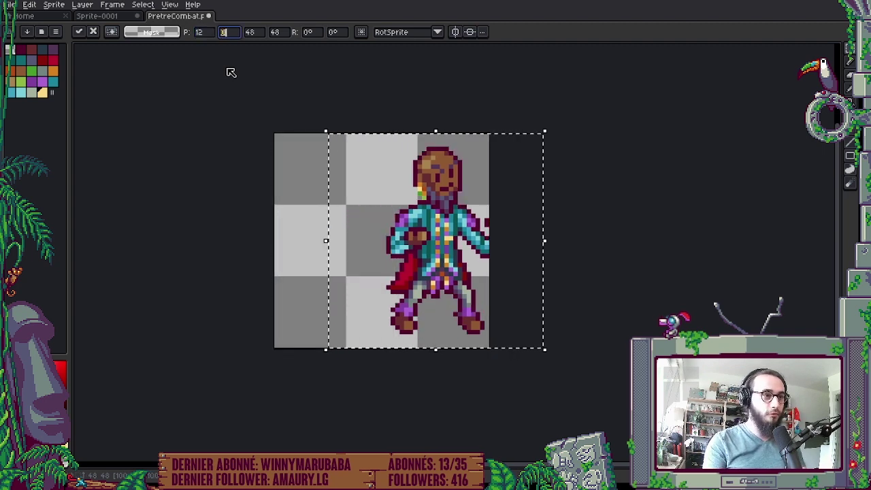
pyautogui.press('Return')
pyautogui.click(398, 225)
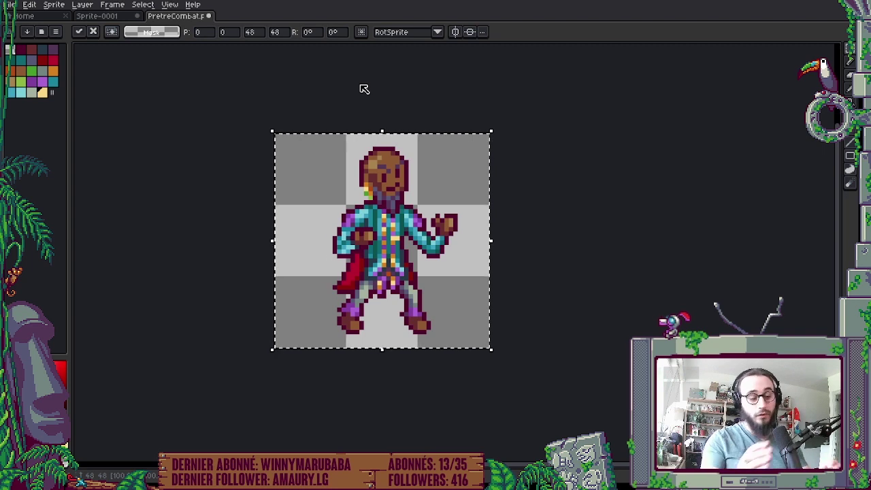
# Try a numeric rotation of 30° on the selected sprite, undo it, and try a skew angle of 30°.
pyautogui.click(310, 32)
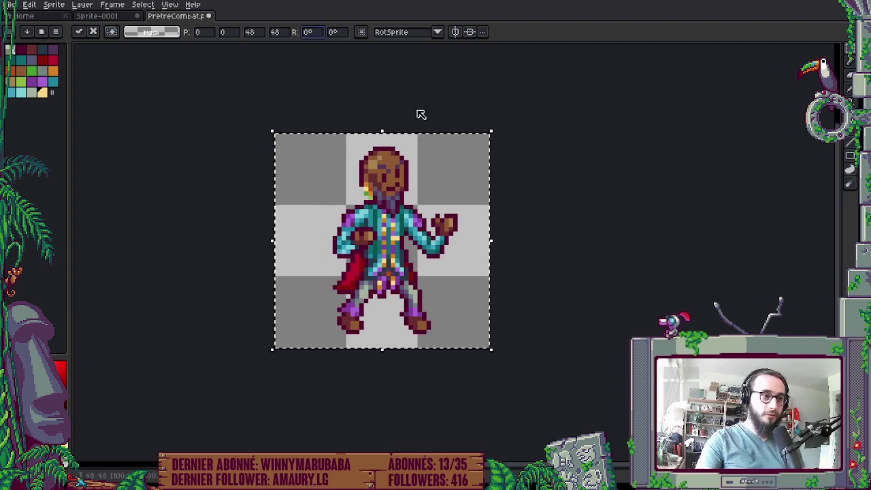
pyautogui.write('3')
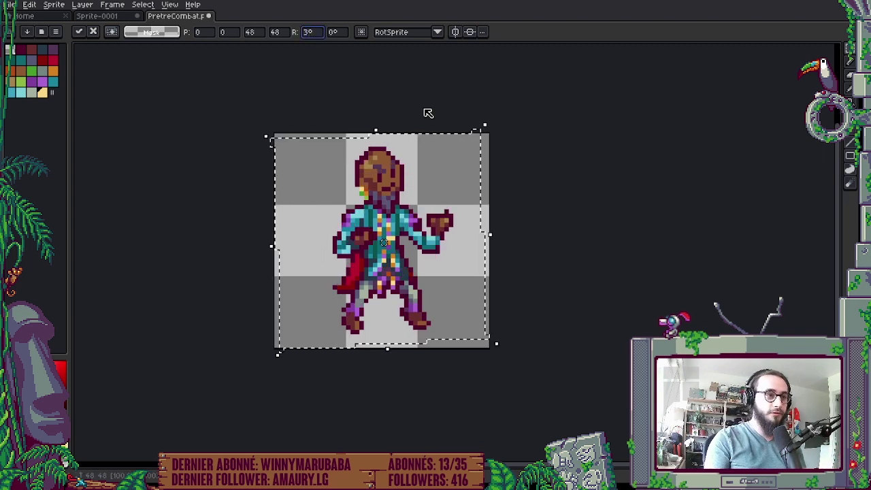
pyautogui.write('0')
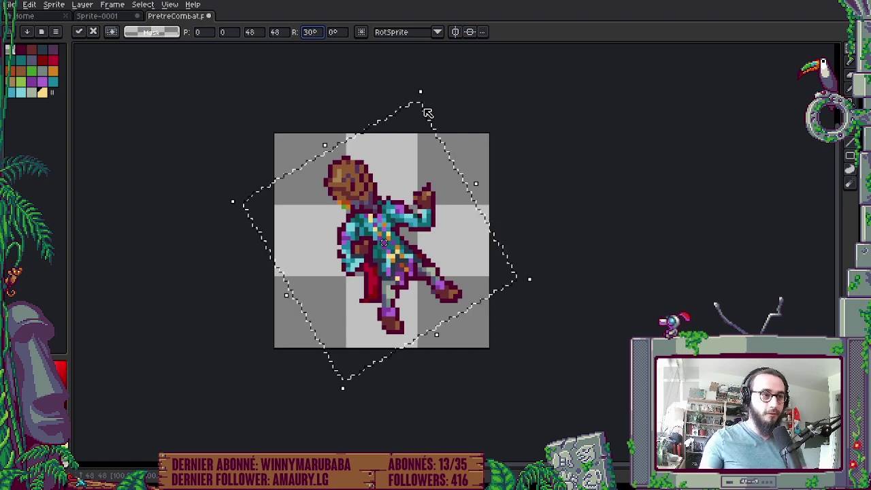
pyautogui.hotkey('ctrl', 'z')
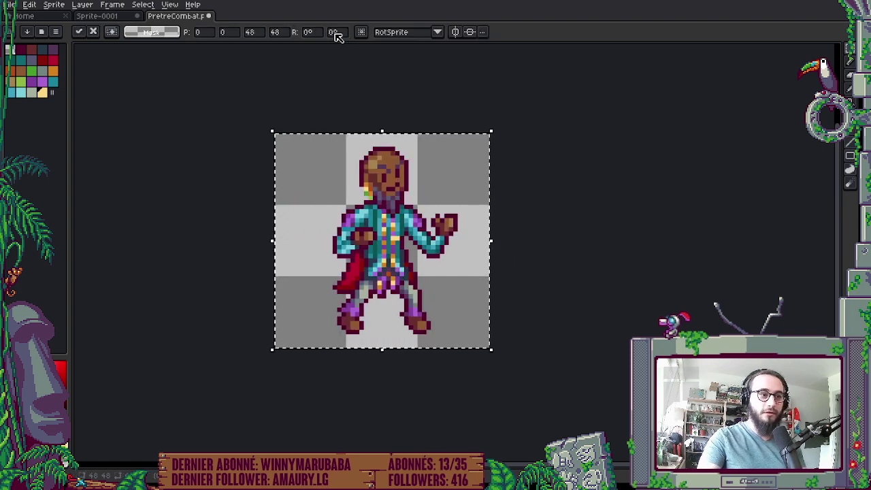
pyautogui.click(336, 34)
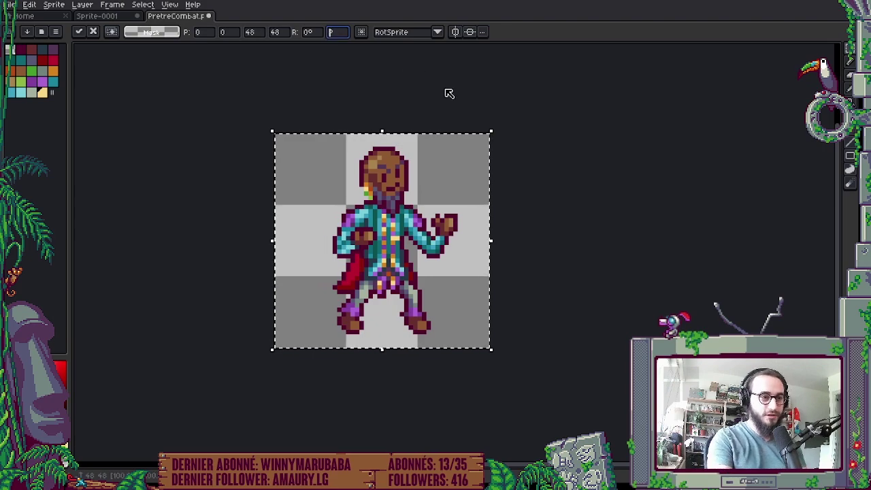
pyautogui.write('30')
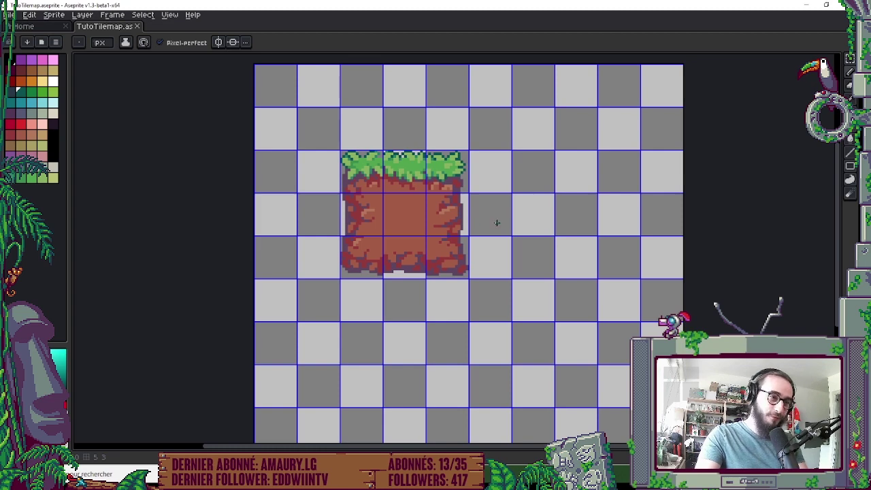
pyautogui.moveTo(497, 222); pyautogui.dragTo(459, 262)
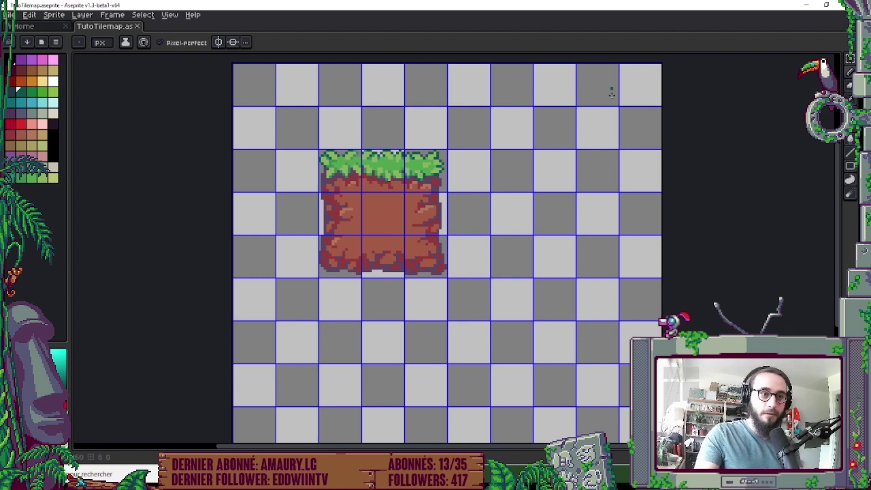
pyautogui.moveTo(250, 118); pyautogui.dragTo(278, 136)
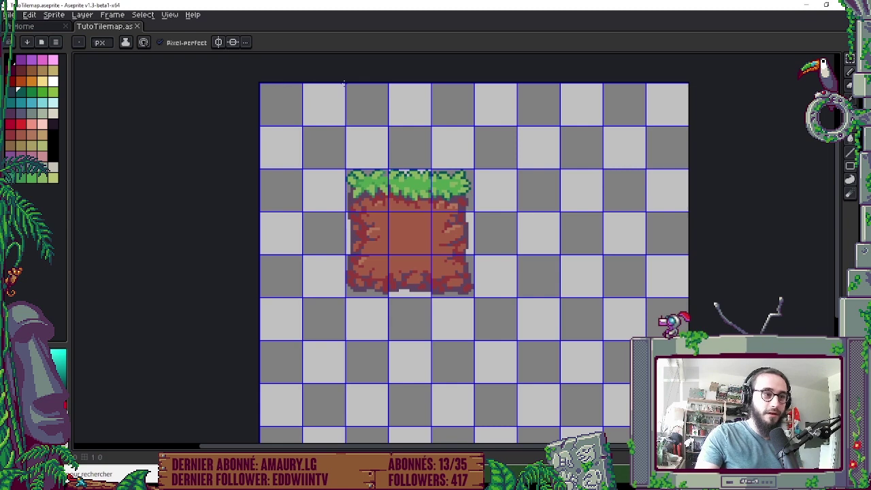
pyautogui.scroll(2, 278, 88)
pyautogui.hscroll(3, 466, 184)
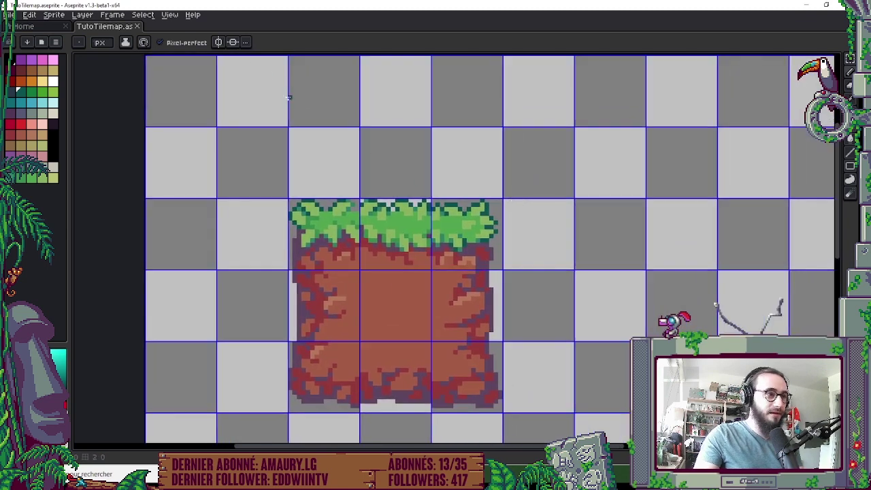
# Try a grid with 32 px width and height, then undo the grid change.
pyautogui.click(171, 15)
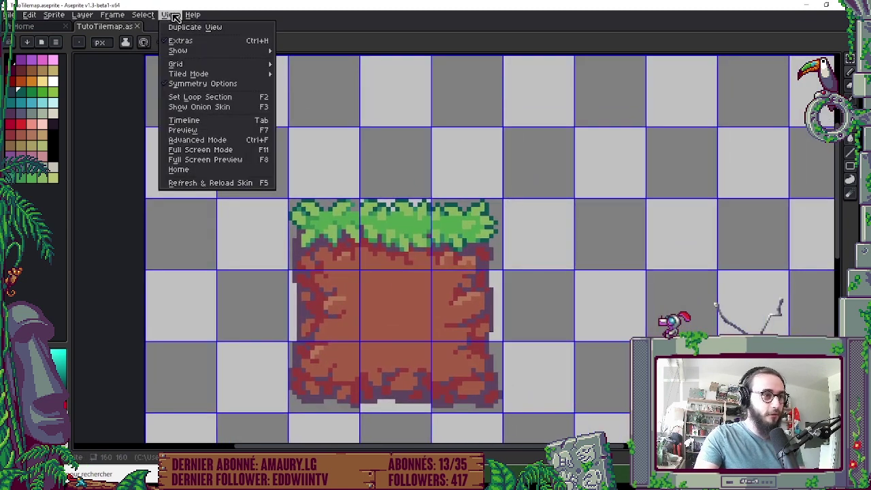
pyautogui.moveTo(195, 64)
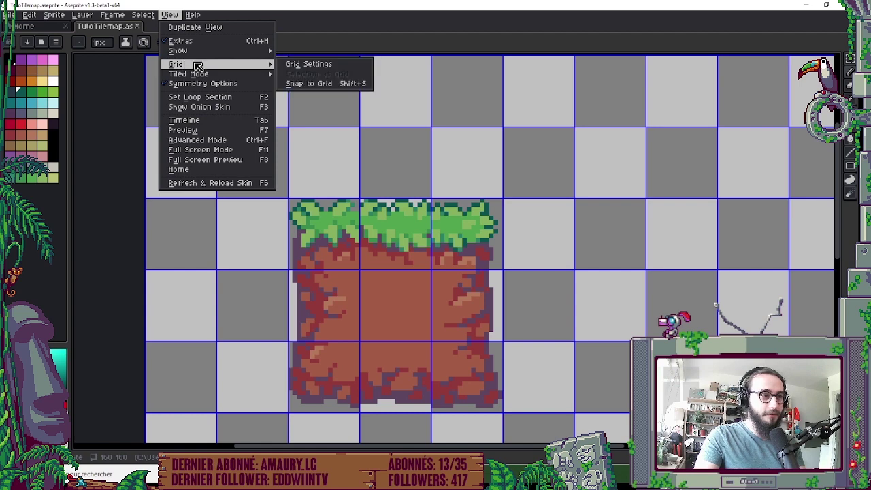
pyautogui.click(310, 68)
pyautogui.moveTo(442, 209); pyautogui.dragTo(465, 124)
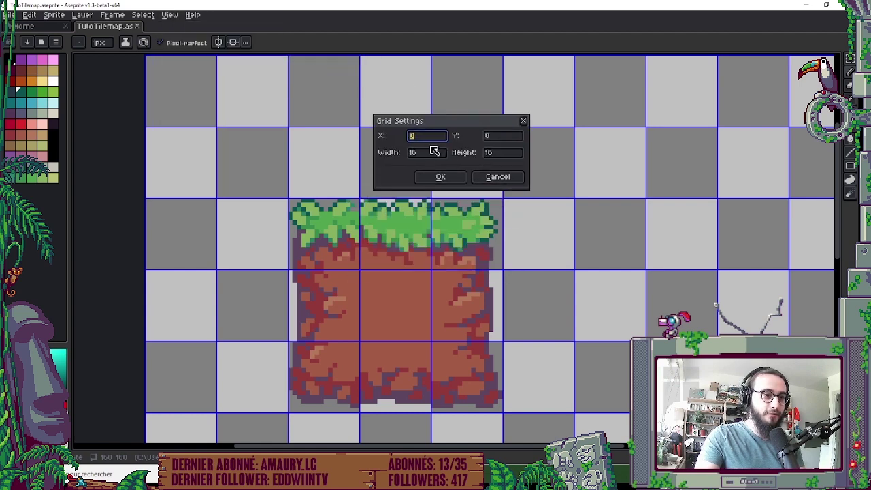
pyautogui.doubleClick(431, 155)
pyautogui.write('32')
pyautogui.press('Tab')
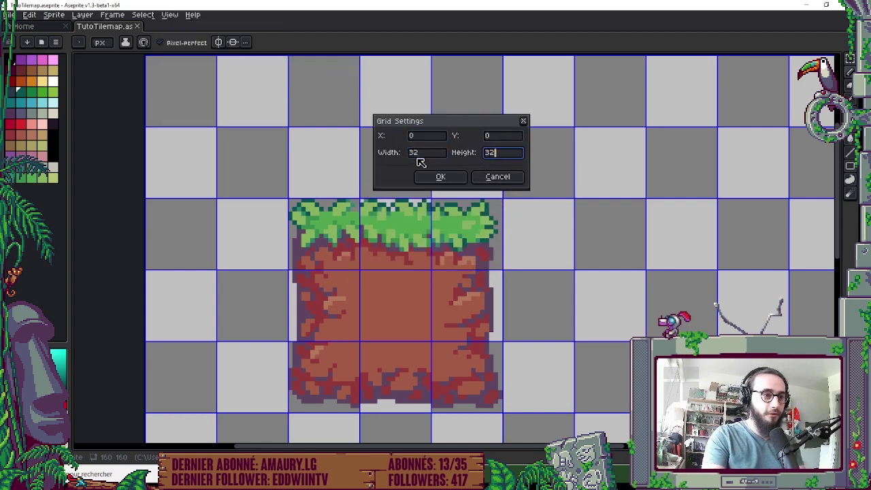
pyautogui.press('Return')
pyautogui.moveTo(603, 281); pyautogui.dragTo(577, 338)
pyautogui.hotkey('ctrl', 'z')
pyautogui.scroll(-2, 544, 344)
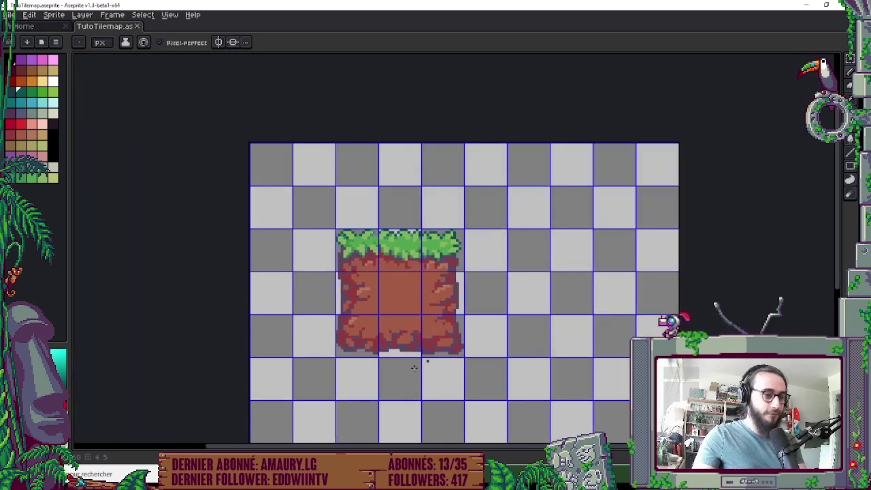
# Show the timeline and convert Layer 1 to a tilemap layer.
pyautogui.press('Tab')
pyautogui.rightClick(163, 402)
pyautogui.moveTo(204, 310)
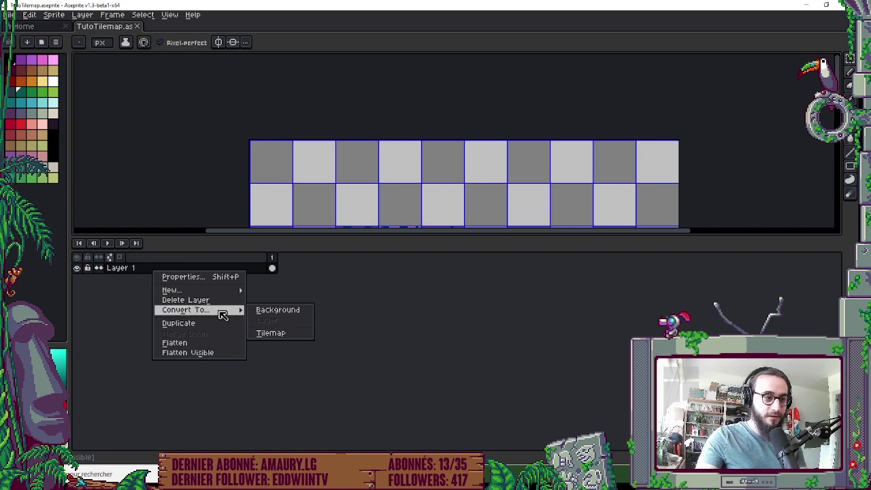
pyautogui.click(270, 332)
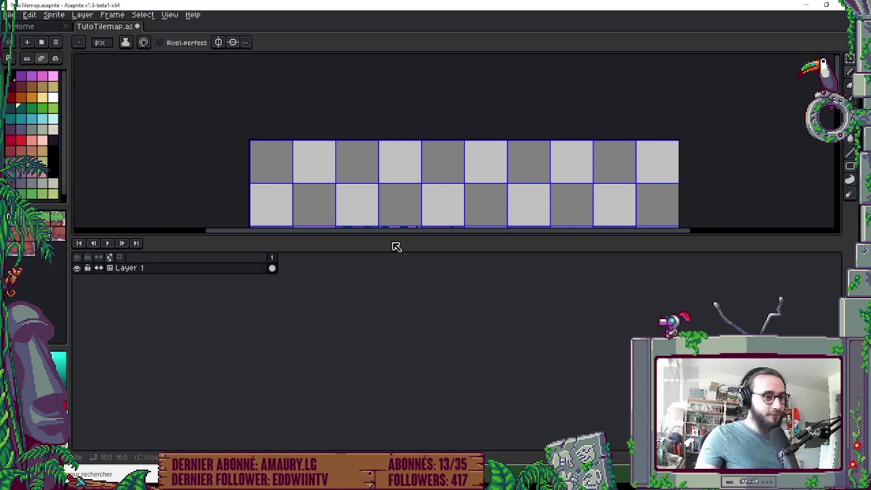
# Reduce the timeline's height to enlarge the canvas and slightly widen the column holding the palette and tileset.
pyautogui.moveTo(383, 237); pyautogui.dragTo(394, 361)
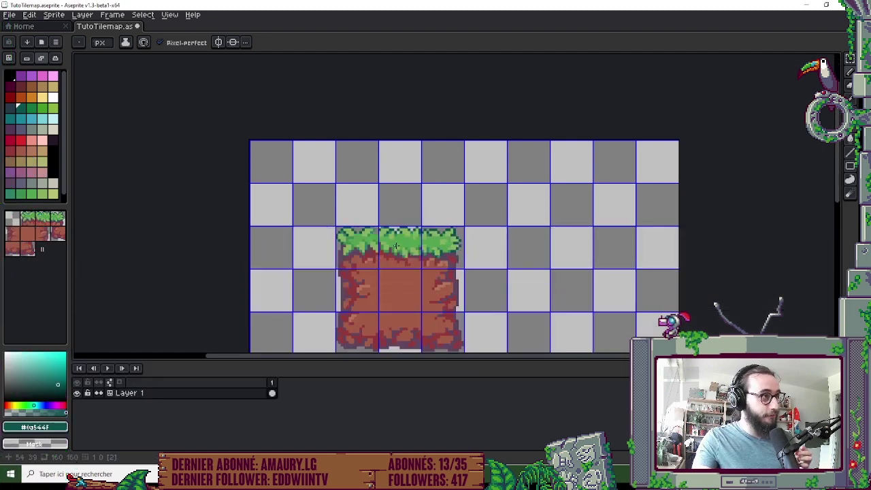
pyautogui.scroll(-1, 101, 224)
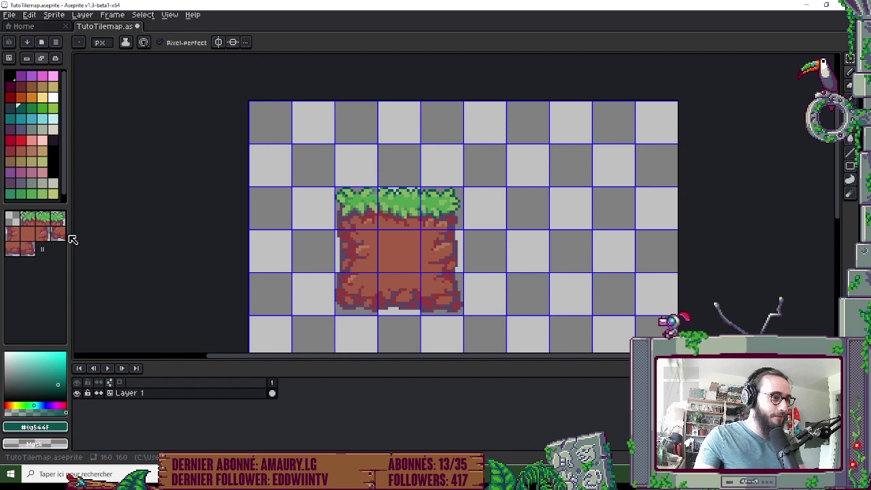
pyautogui.moveTo(69, 234); pyautogui.dragTo(63, 204)
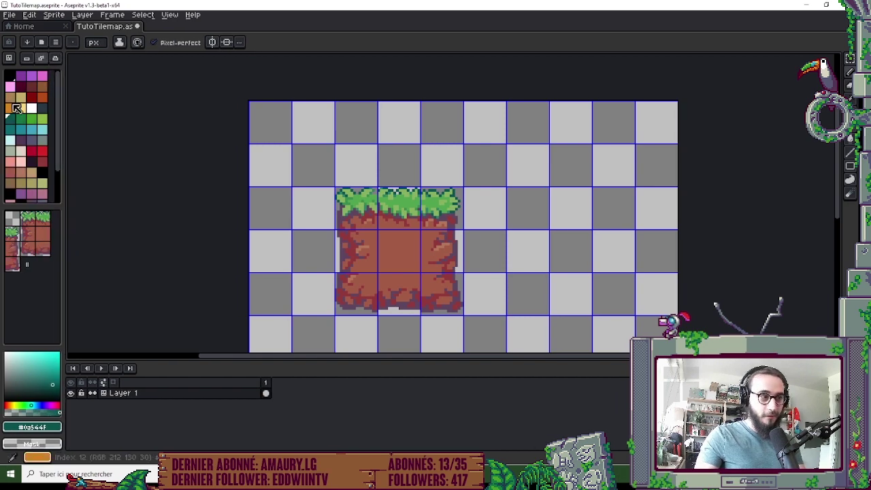
pyautogui.moveTo(64, 121)
pyautogui.mouseDown()
pyautogui.moveTo(88, 120)
pyautogui.moveTo(61, 115)
pyautogui.moveTo(69, 116)
pyautogui.mouseUp()
pyautogui.scroll(-1, 307, 163)
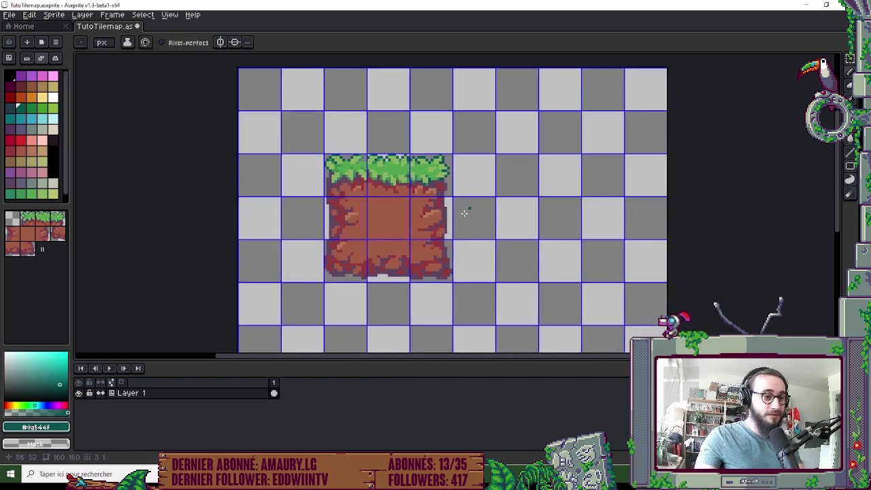
# Try placing single copies of the grassy corner tile in empty cells beside the dirt block, undoing the placements.
pyautogui.click(35, 227)
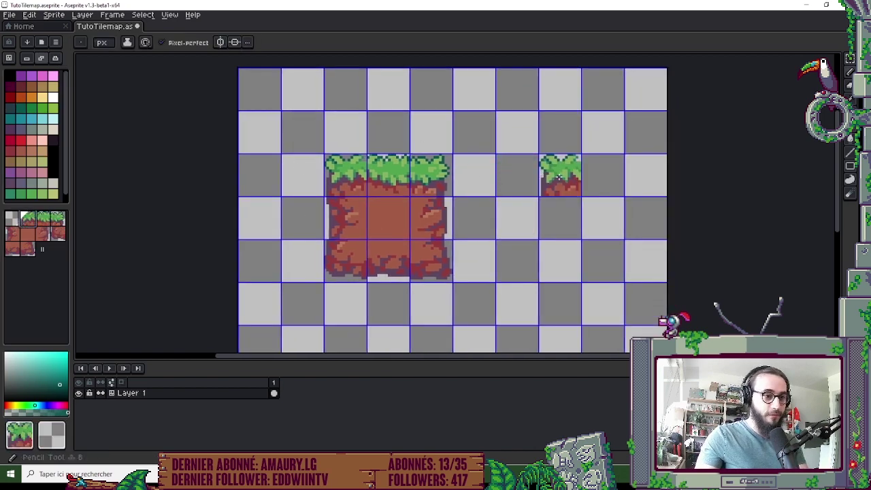
pyautogui.click(518, 176)
pyautogui.click(517, 218)
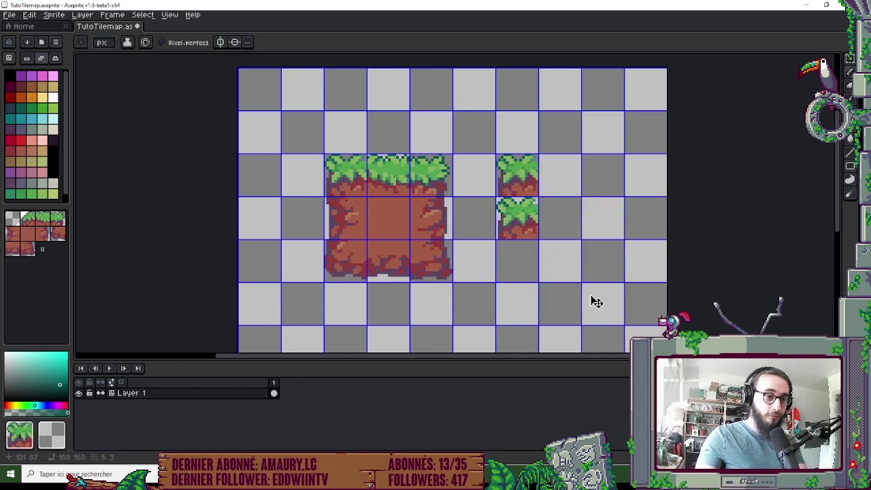
pyautogui.hotkey('ctrl', 'z')
pyautogui.moveTo(560, 267); pyautogui.dragTo(550, 244)
pyautogui.click(507, 245)
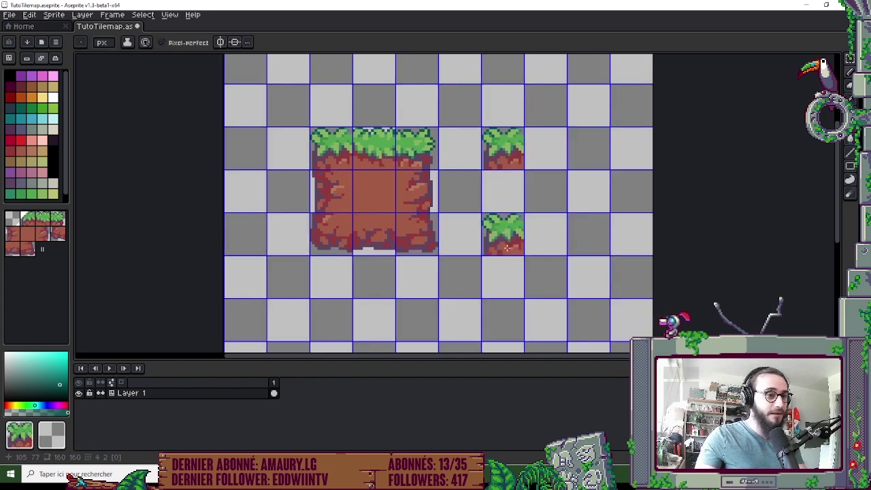
pyautogui.press('ctrl')
pyautogui.hotkey('ctrl', 'z')
pyautogui.hotkey('ctrl', 'z')
# Lay a row of ten grass-topped middle tiles across the full canvas width below the dirt block.
pyautogui.scroll(-3, 458, 233)
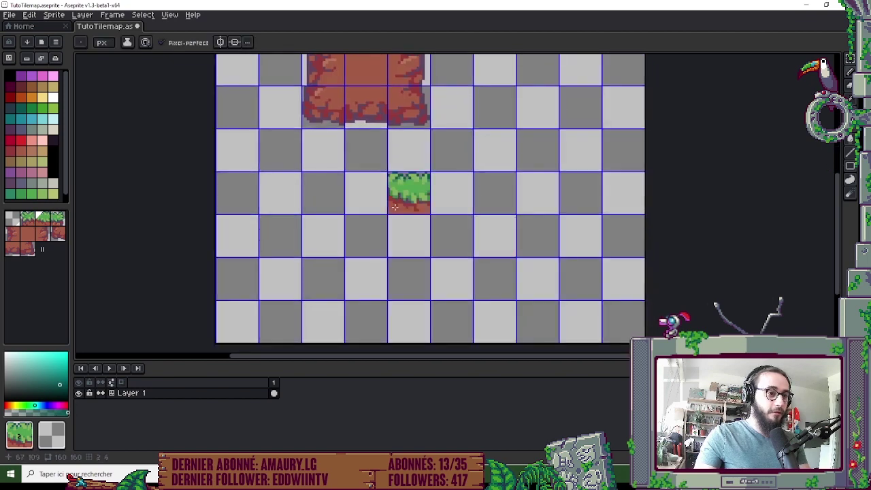
pyautogui.moveTo(409, 235)
pyautogui.mouseDown()
pyautogui.moveTo(495, 235)
pyautogui.moveTo(281, 235)
pyautogui.mouseUp()
pyautogui.moveTo(352, 295); pyautogui.dragTo(337, 313)
pyautogui.scroll(-5, 497, 311)
pyautogui.scroll(5, 497, 311)
pyautogui.moveTo(434, 224)
pyautogui.mouseDown()
pyautogui.moveTo(439, 184)
pyautogui.moveTo(476, 187)
pyautogui.mouseUp()
pyautogui.click(521, 187)
pyautogui.click(134, 187)
pyautogui.moveTo(135, 187); pyautogui.dragTo(195, 221)
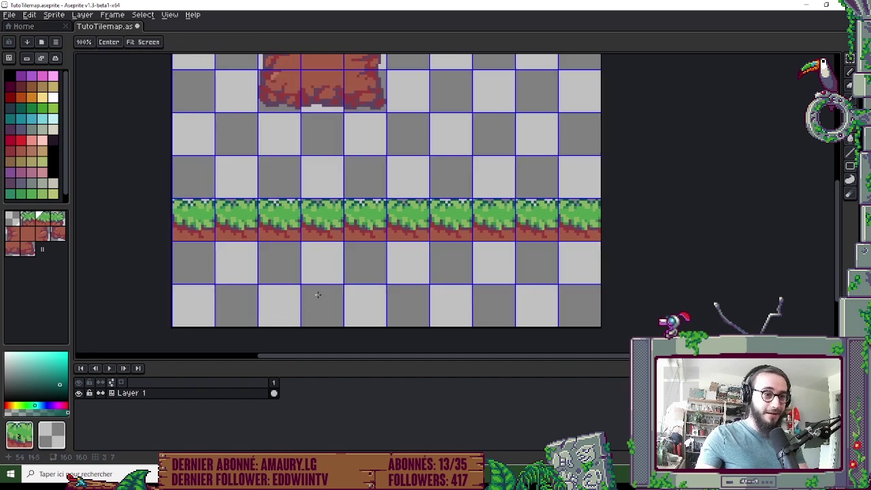
pyautogui.scroll(-6, 338, 274)
pyautogui.scroll(6, 339, 274)
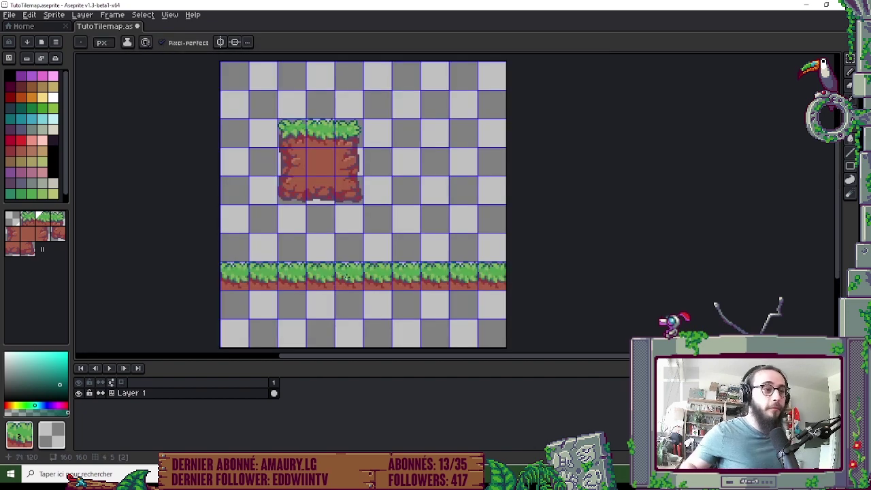
# In manual tileset mode, sample the grass's mid green and paint over the short purple column at the left edge of a grass tile.
pyautogui.scroll(2, 344, 274)
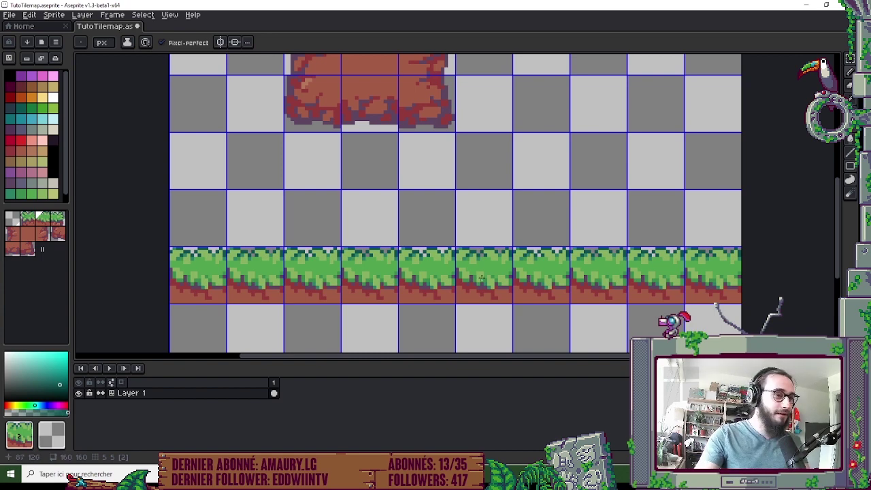
pyautogui.scroll(1, 484, 293)
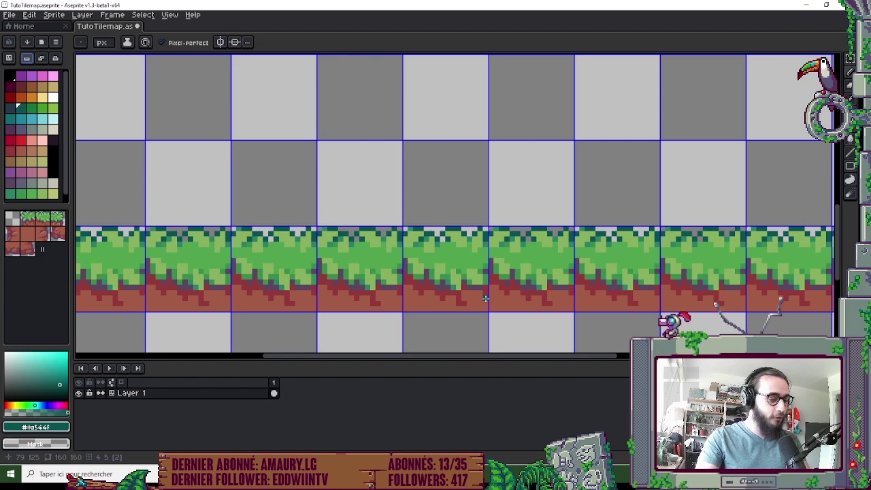
pyautogui.scroll(2, 469, 272)
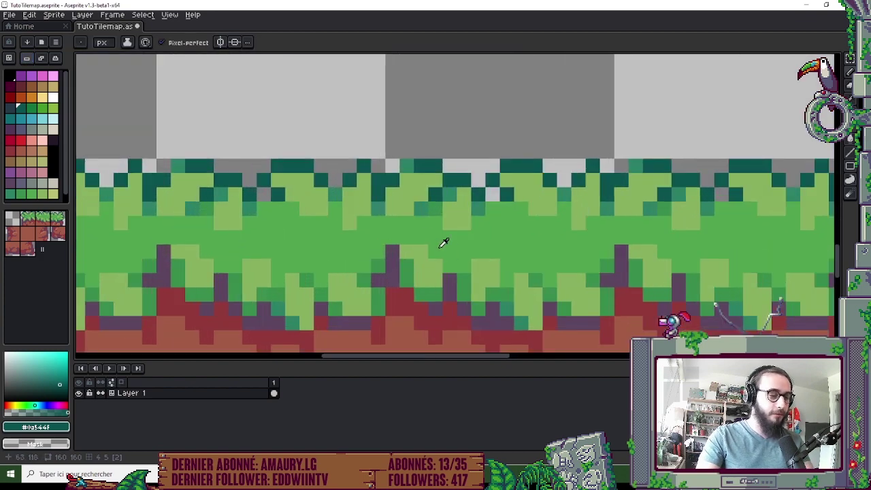
pyautogui.press('i')
pyautogui.click(406, 224)
pyautogui.press('b')
pyautogui.moveTo(393, 251); pyautogui.dragTo(393, 267)
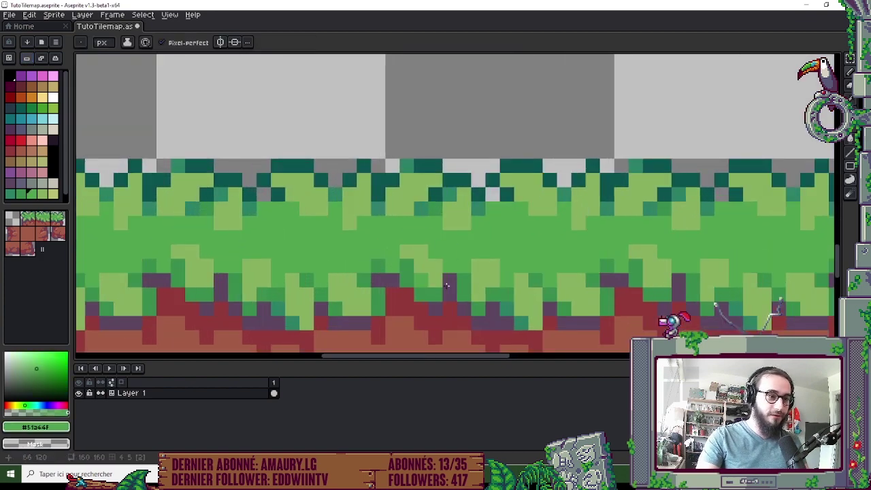
# Examine how the pixel edit repeats across the whole row of grass tiles.
pyautogui.scroll(-2, 552, 260)
pyautogui.moveTo(551, 260); pyautogui.dragTo(508, 258)
pyautogui.scroll(-1, 412, 248)
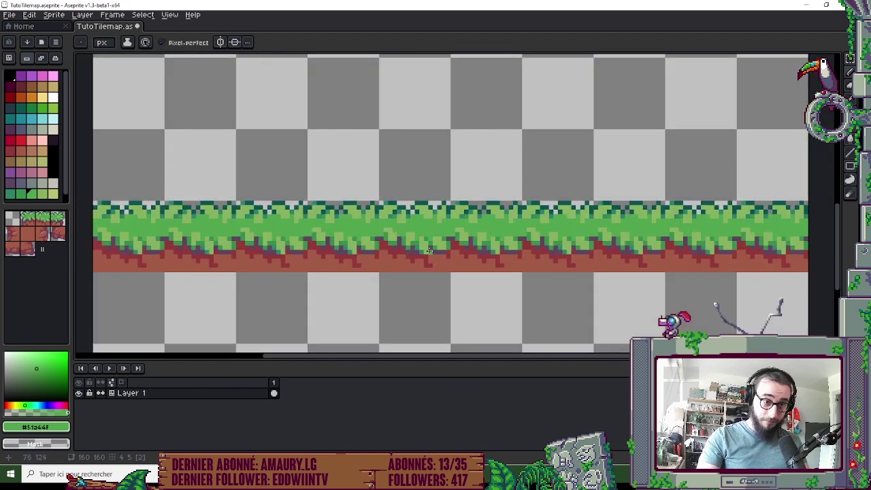
pyautogui.scroll(3, 429, 250)
pyautogui.scroll(-3, 325, 215)
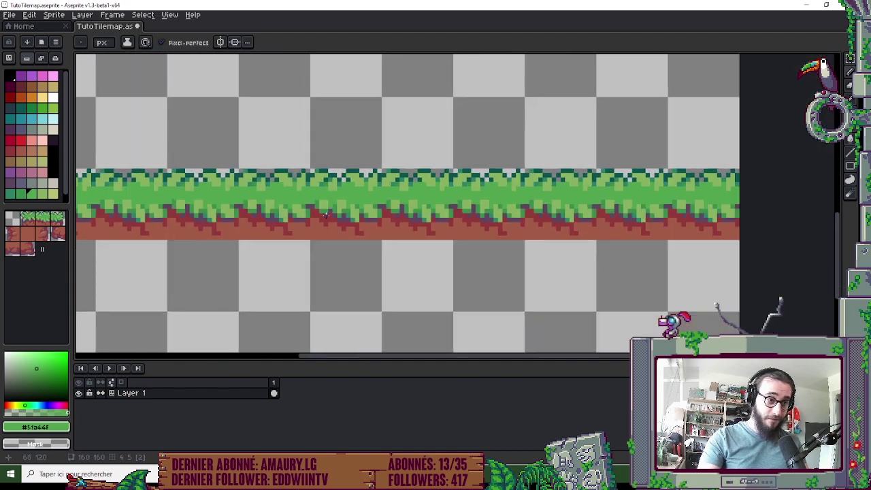
pyautogui.moveTo(325, 215); pyautogui.dragTo(356, 216)
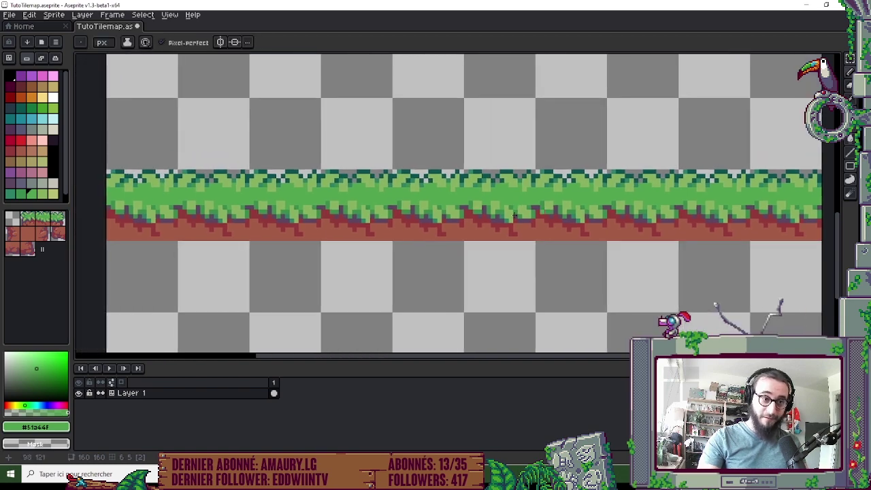
pyautogui.scroll(1, 514, 215)
pyautogui.scroll(-3, 463, 295)
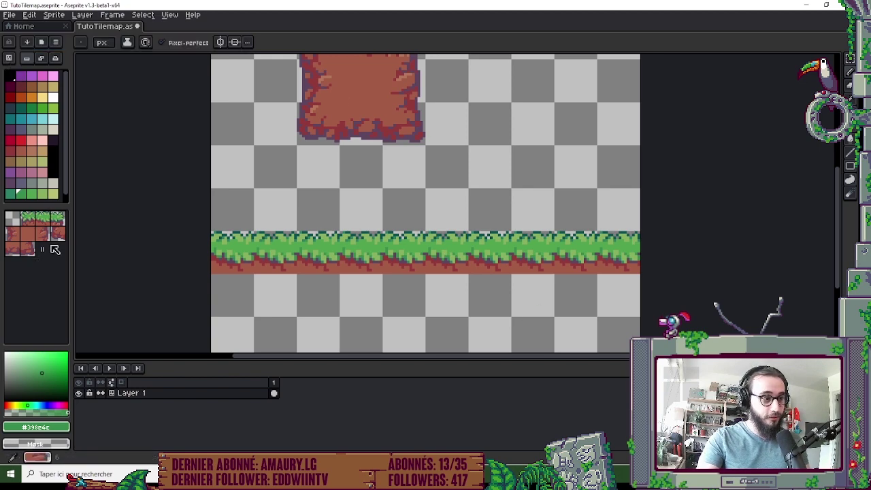
# Toggle to tile drawing and back to pixels, try a purple pencil stroke across the grass row, and undo it.
pyautogui.click(10, 59)
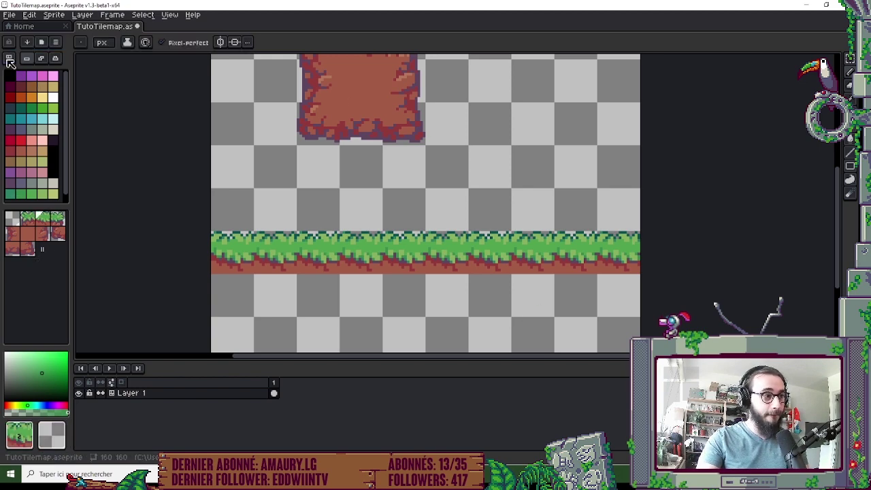
pyautogui.click(10, 59)
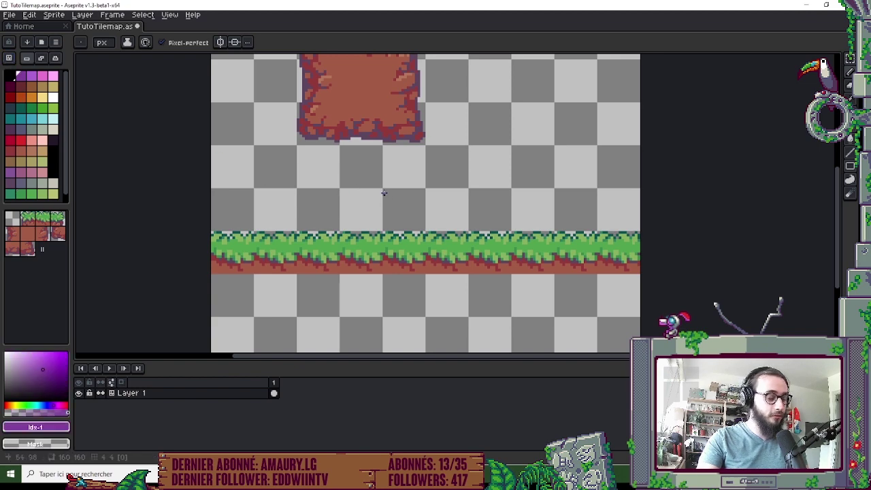
pyautogui.moveTo(344, 251)
pyautogui.mouseDown()
pyautogui.moveTo(410, 262)
pyautogui.moveTo(402, 265)
pyautogui.mouseUp()
pyautogui.hotkey('ctrl', 'z')
pyautogui.hotkey('ctrl', 'z')
pyautogui.hotkey('ctrl', 'z')
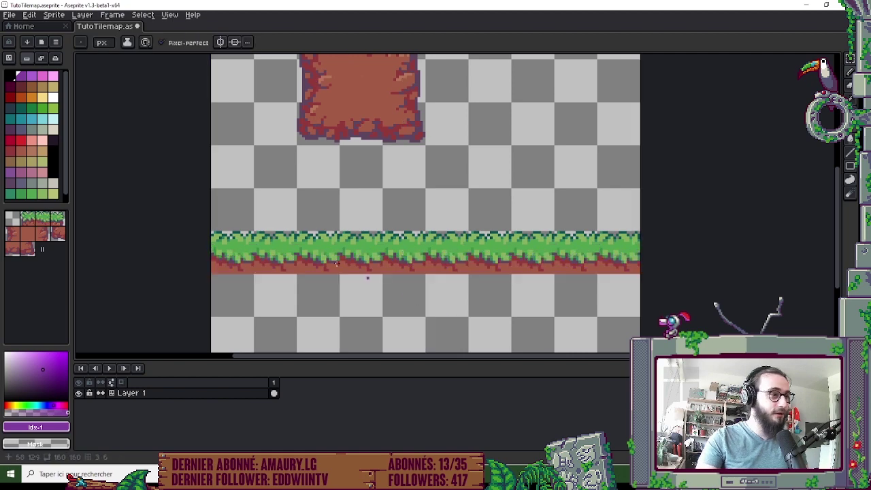
# Switch to tile drawing, try painting a stretch of grass tiles just above the existing row, and undo it.
pyautogui.click(12, 60)
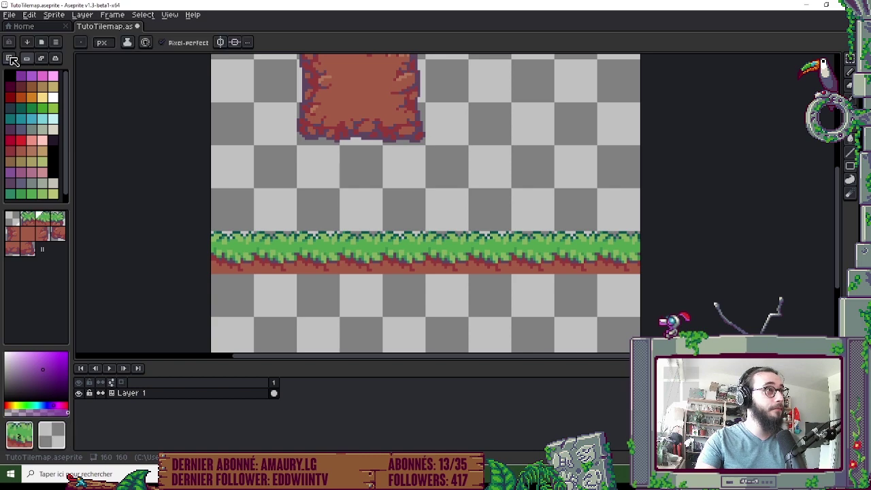
pyautogui.moveTo(472, 226)
pyautogui.mouseDown()
pyautogui.moveTo(394, 216)
pyautogui.moveTo(542, 217)
pyautogui.moveTo(343, 211)
pyautogui.mouseUp()
pyautogui.hotkey('ctrl', 'z')
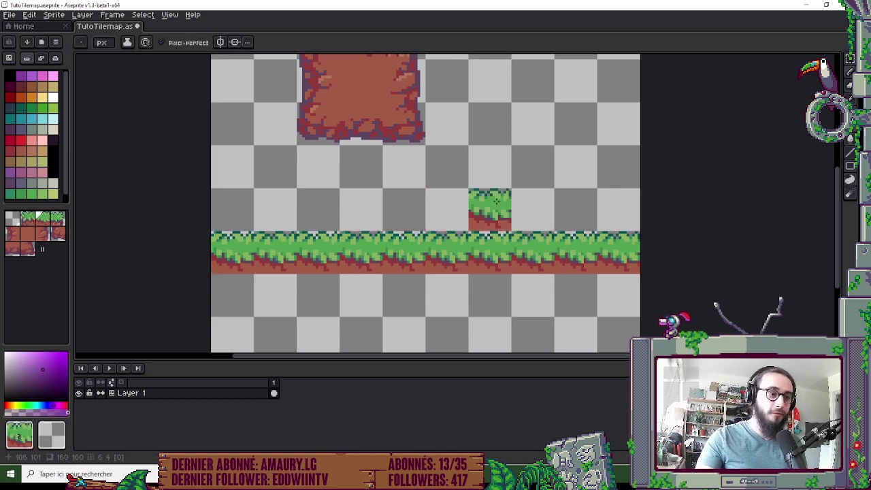
# Return to pixel drawing and switch the tileset mode from manual to auto.
pyautogui.moveTo(497, 202); pyautogui.dragTo(480, 226)
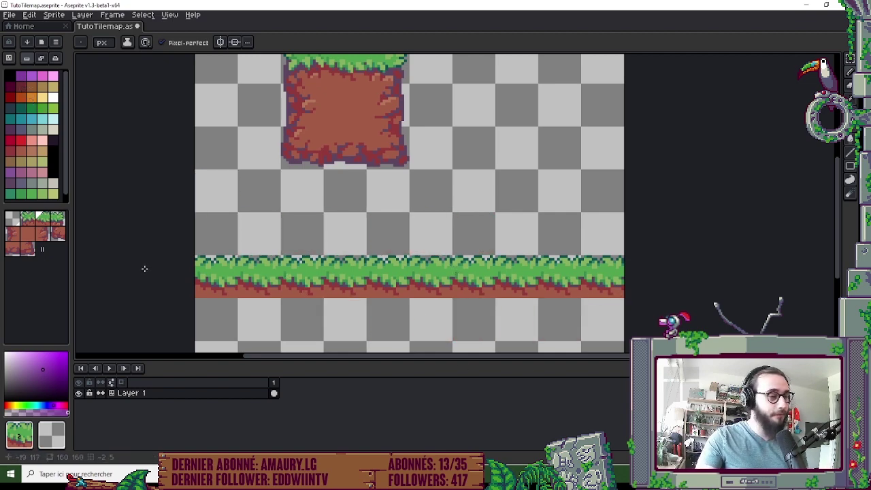
pyautogui.click(34, 63)
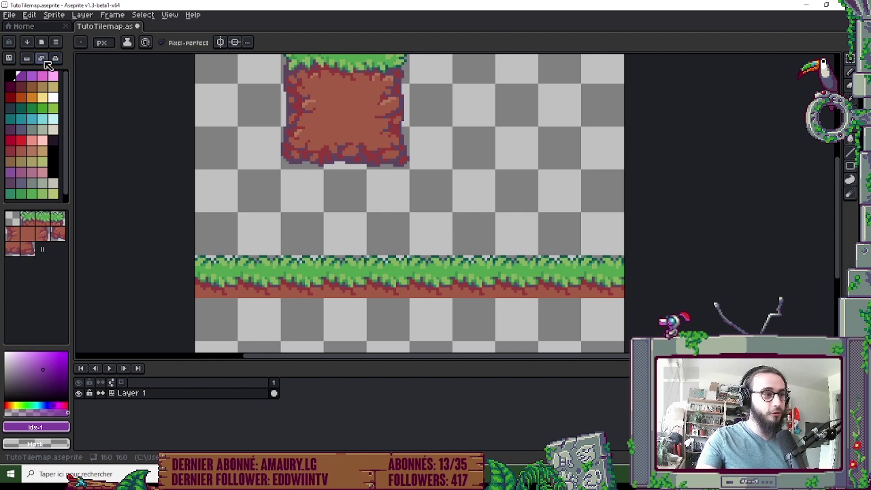
# Select a single 16 by 16 grass tile in the lower row with the marquee.
pyautogui.moveTo(517, 323); pyautogui.dragTo(522, 290)
pyautogui.scroll(3, 507, 291)
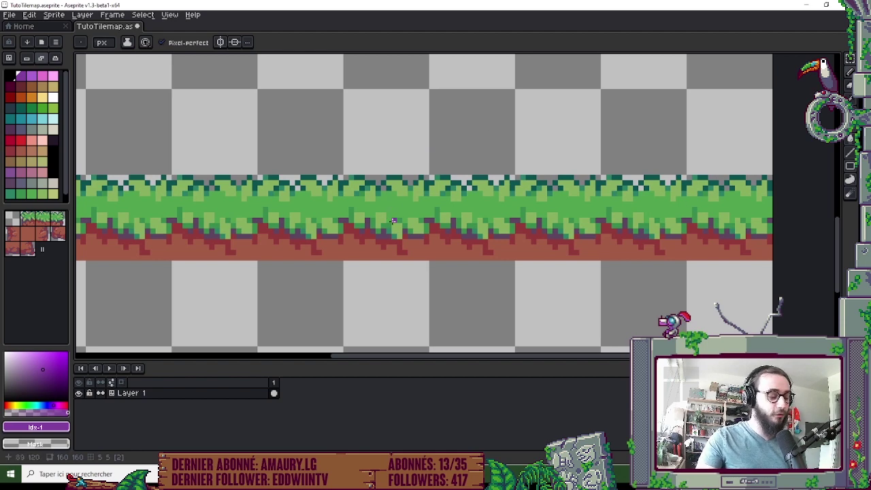
pyautogui.scroll(1, 393, 221)
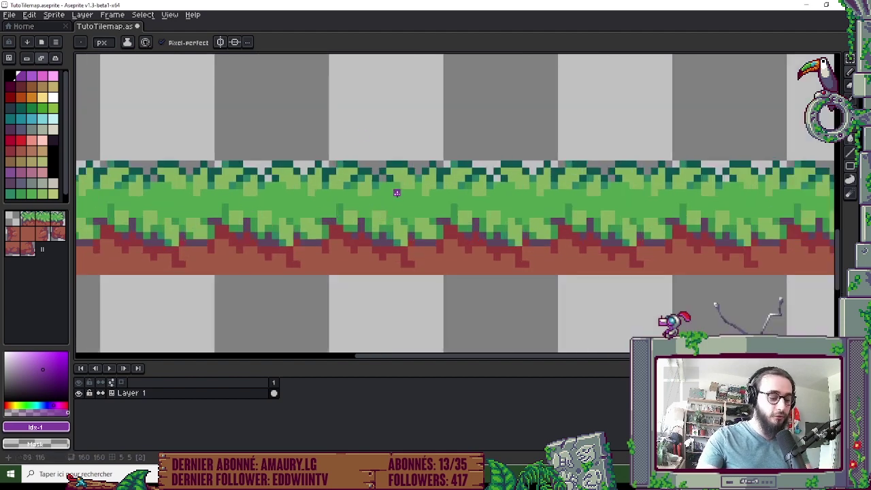
pyautogui.press('m')
pyautogui.moveTo(397, 218); pyautogui.dragTo(323, 184)
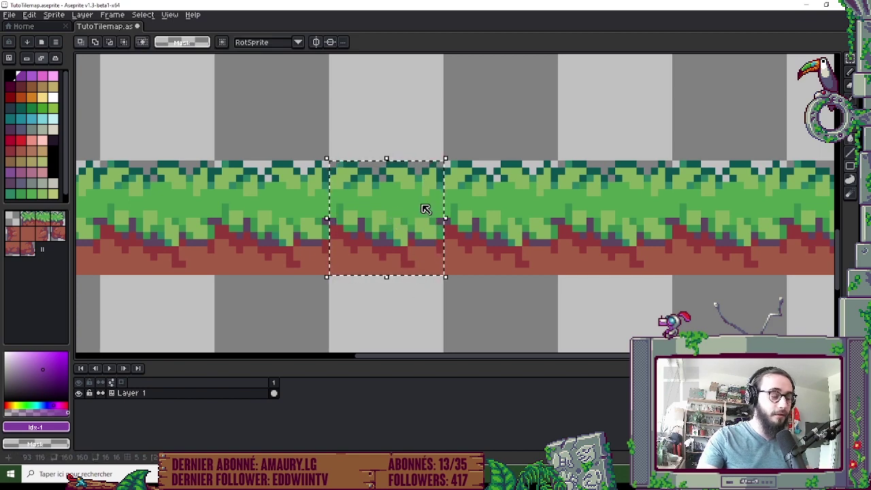
pyautogui.moveTo(425, 209); pyautogui.dragTo(441, 226)
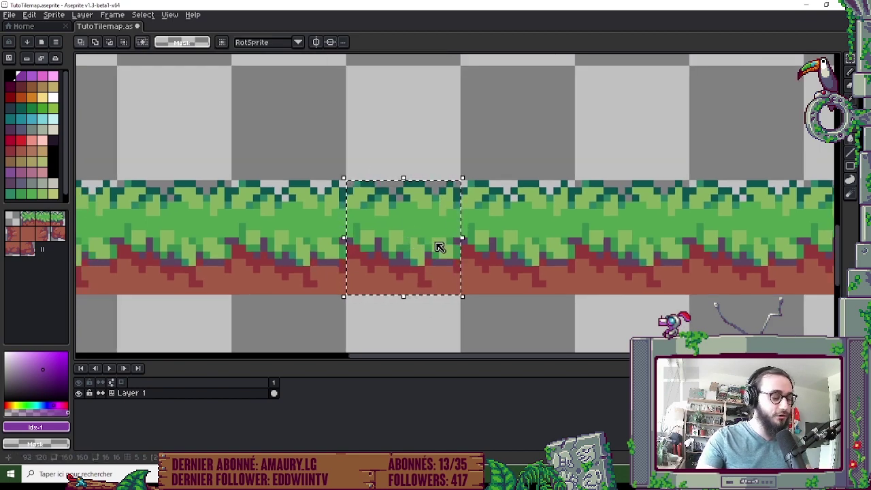
pyautogui.scroll(1, 439, 247)
# Draw a small pale yellow flower with four petals and a short stem on the selected grass tile.
pyautogui.press('b')
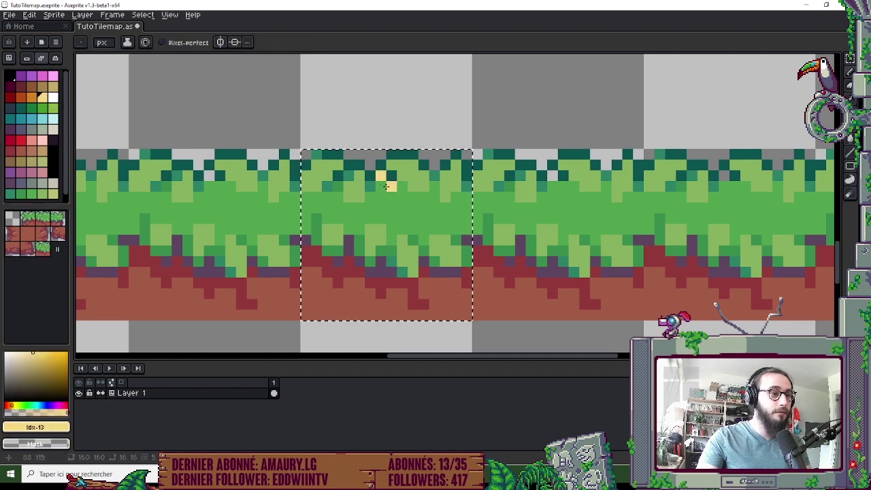
pyautogui.click(371, 187)
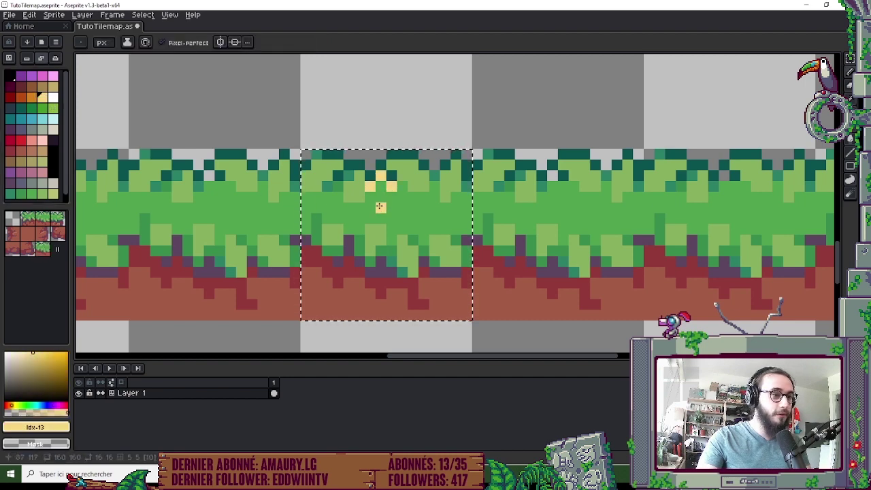
pyautogui.click(382, 197)
pyautogui.keyDown('alt'); pyautogui.click(396, 199); pyautogui.keyUp('alt')
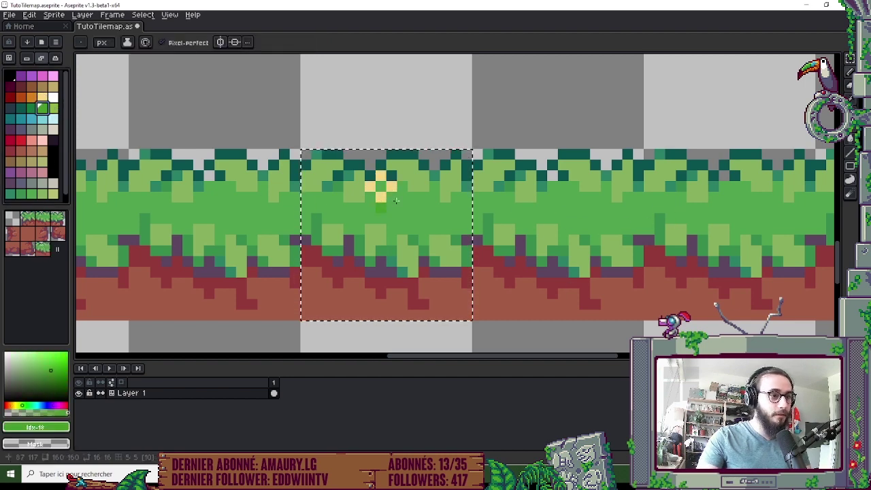
pyautogui.keyDown('alt'); pyautogui.click(382, 178); pyautogui.keyUp('alt')
pyautogui.moveTo(392, 198); pyautogui.dragTo(392, 219)
# Repaint the flower's petals bright red with the Pencil, leaving the stem pale yellow.
pyautogui.click(21, 140)
pyautogui.click(370, 197)
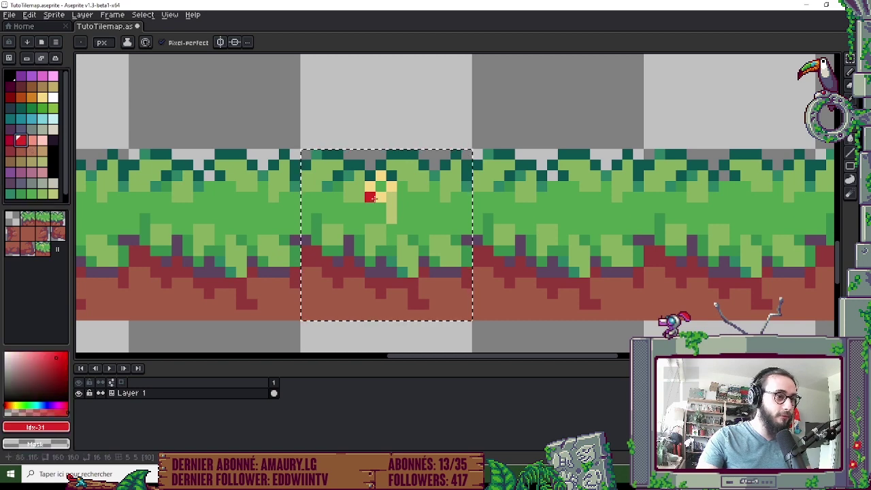
pyautogui.click(381, 198)
pyautogui.click(370, 186)
pyautogui.click(381, 186)
pyautogui.click(381, 176)
pyautogui.click(392, 187)
# Give the flower a pale yellow centre and shade around its petals with dark green pixels.
pyautogui.keyDown('alt'); pyautogui.click(392, 211); pyautogui.keyUp('alt')
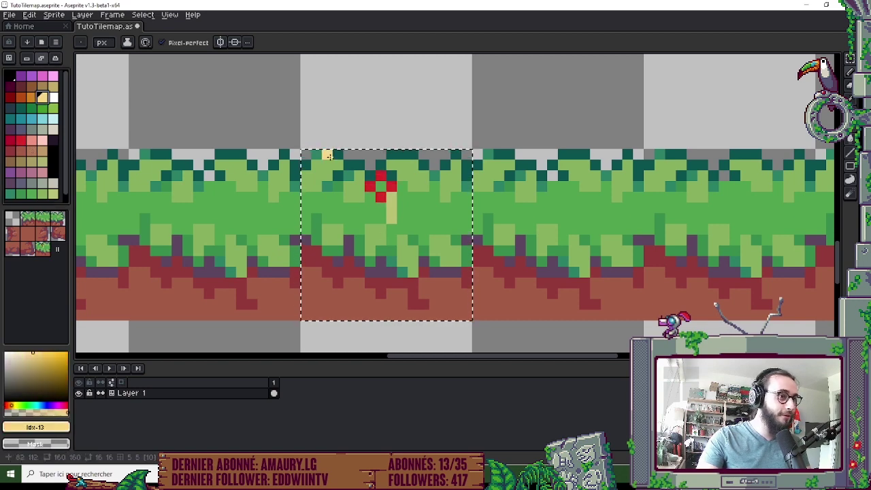
pyautogui.click(381, 186)
pyautogui.click(20, 108)
pyautogui.click(435, 208)
pyautogui.moveTo(436, 209); pyautogui.dragTo(449, 251)
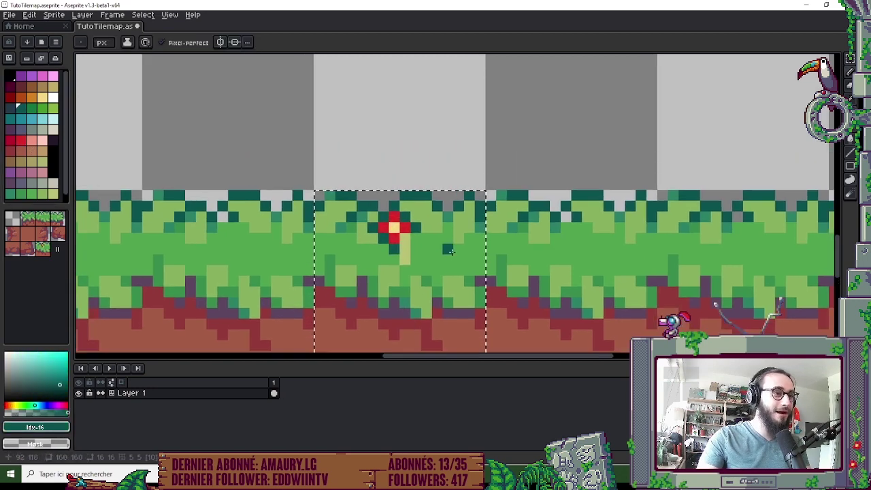
pyautogui.press('1')
pyautogui.press('3')
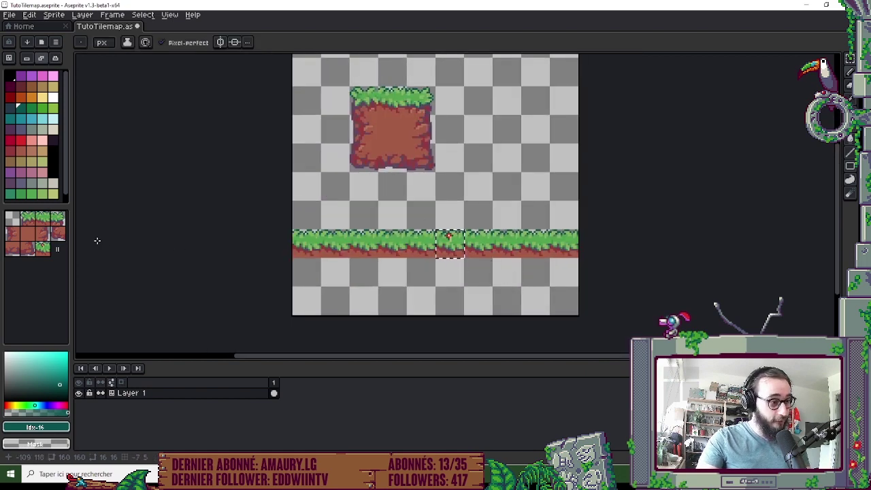
# Try placing the flower tile in a four-tile strip above the grass row and at the row's far end, and undo it.
pyautogui.click(44, 248)
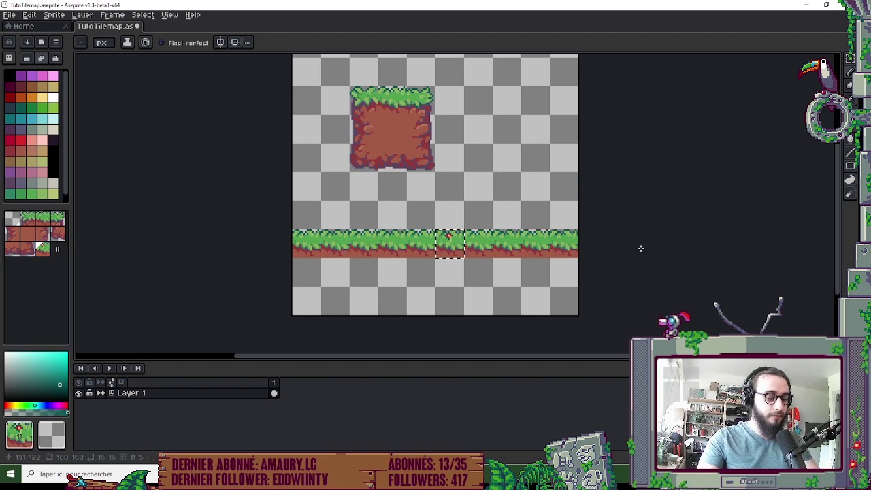
pyautogui.click(449, 215)
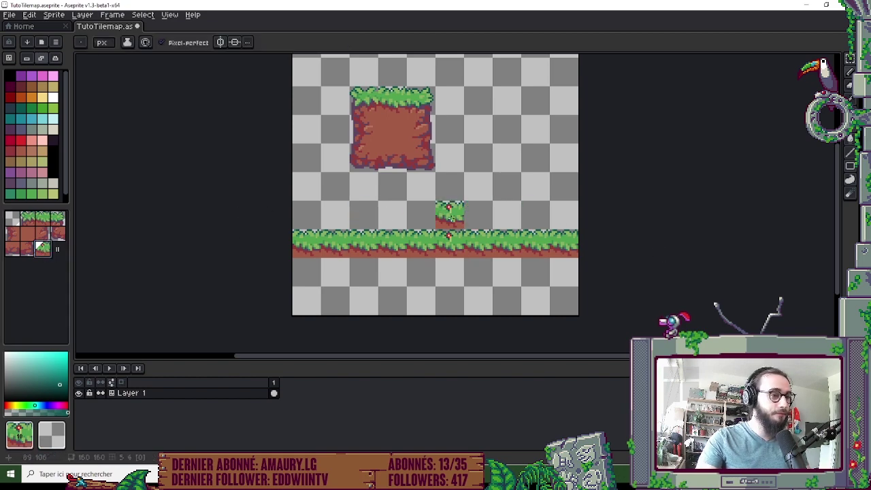
pyautogui.moveTo(449, 215)
pyautogui.mouseDown()
pyautogui.moveTo(358, 216)
pyautogui.moveTo(573, 225)
pyautogui.moveTo(535, 187)
pyautogui.moveTo(415, 186)
pyautogui.mouseUp()
pyautogui.click(42, 217)
pyautogui.hotkey('ctrl', 'z')
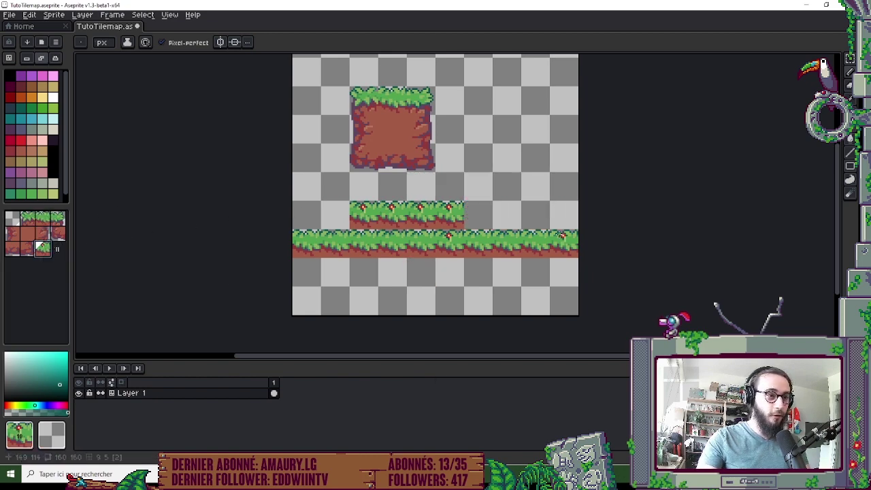
pyautogui.hotkey('ctrl', 'z')
pyautogui.moveTo(512, 244); pyautogui.dragTo(501, 244)
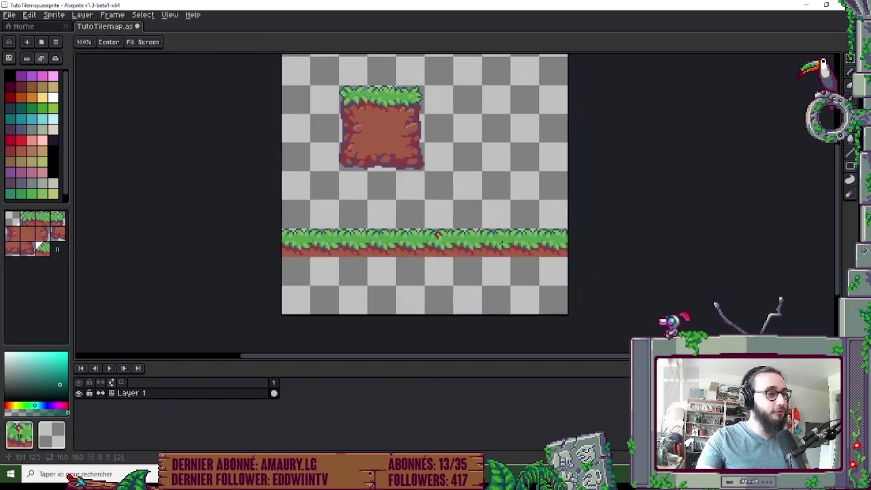
# Switch the tileset mode to manual and back to auto.
pyautogui.click(27, 62)
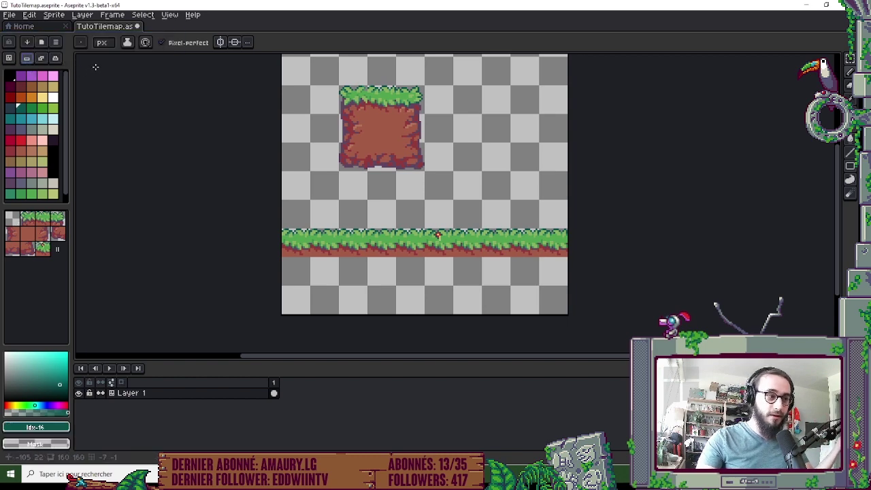
pyautogui.click(43, 60)
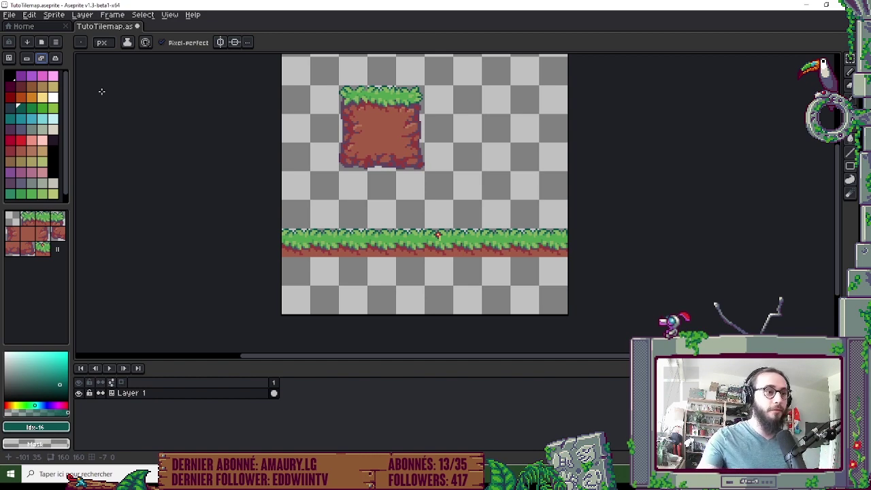
pyautogui.scroll(3, 458, 285)
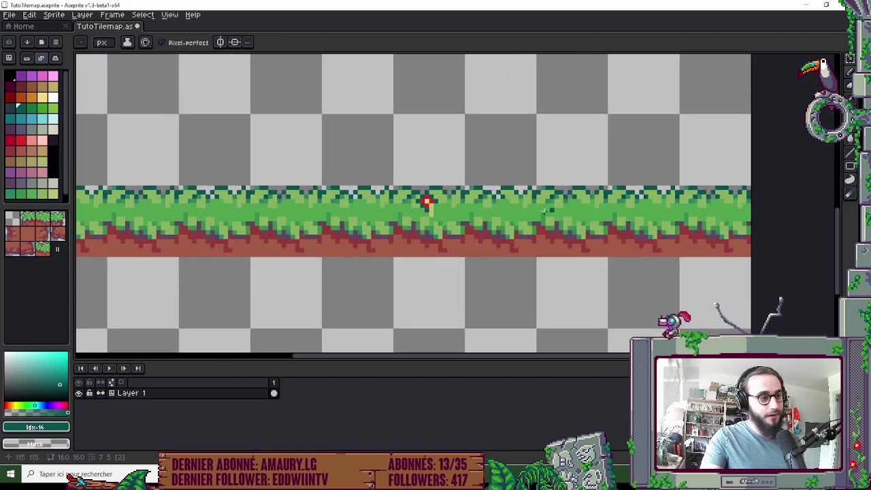
pyautogui.hscroll(-2, 478, 249)
pyautogui.scroll(-3, 459, 286)
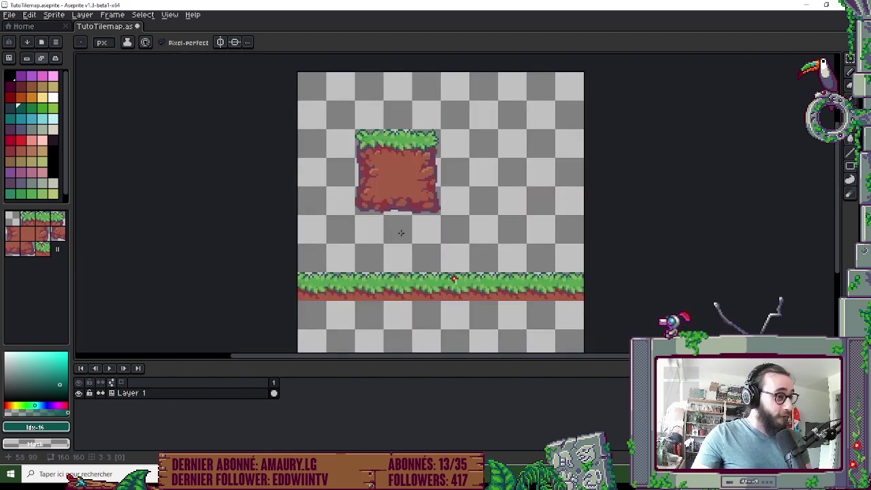
pyautogui.scroll(-2, 529, 241)
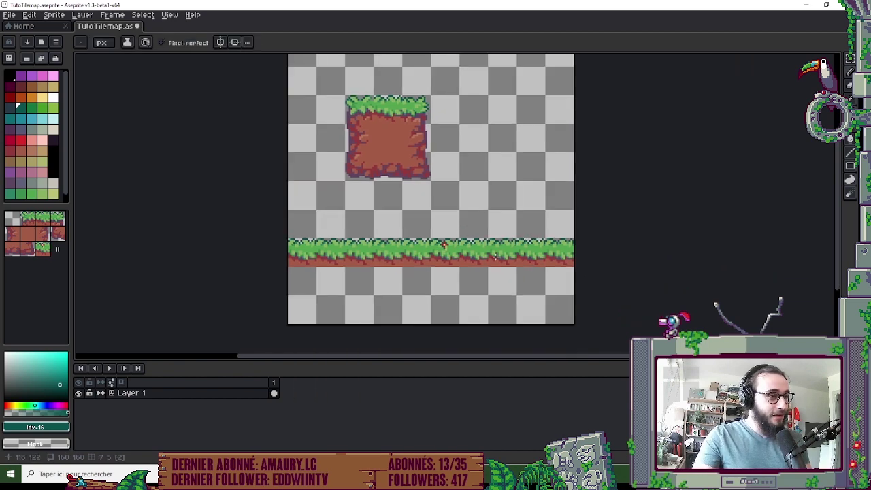
# Fill the two rows beneath the grass with the plain dirt tile.
pyautogui.click(28, 235)
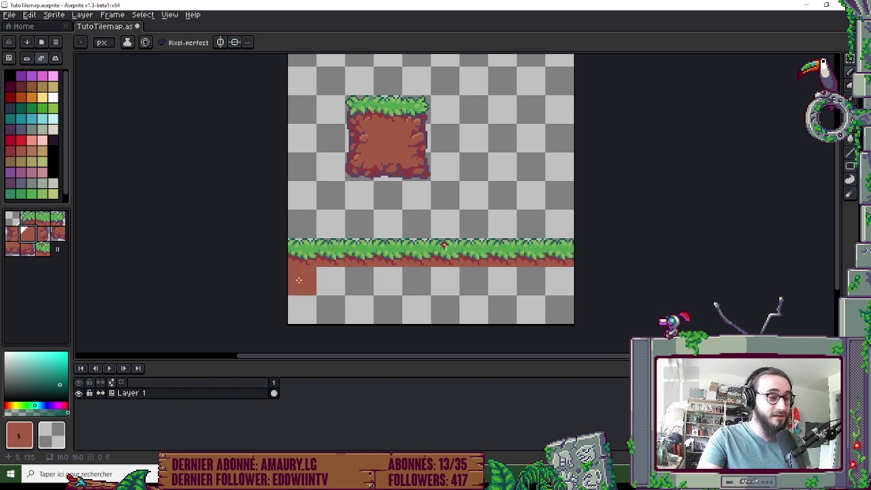
pyautogui.moveTo(298, 280)
pyautogui.mouseDown()
pyautogui.moveTo(503, 280)
pyautogui.moveTo(503, 310)
pyautogui.mouseUp()
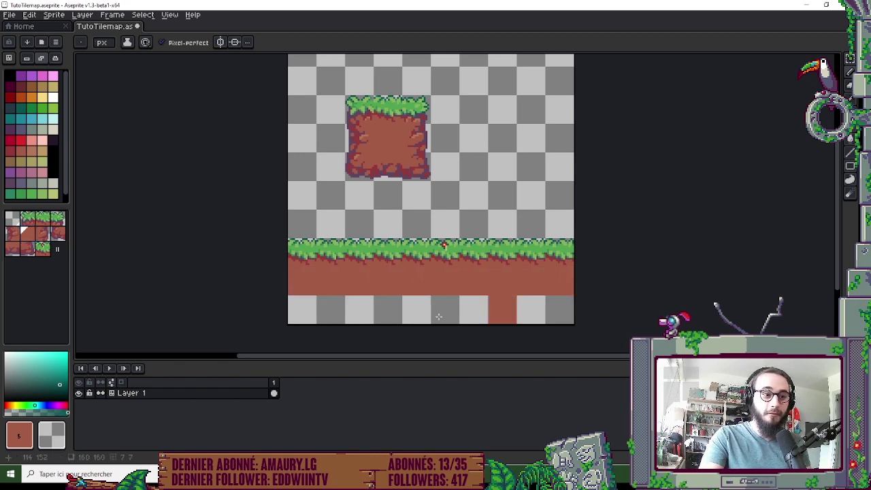
pyautogui.moveTo(302, 310); pyautogui.dragTo(561, 312)
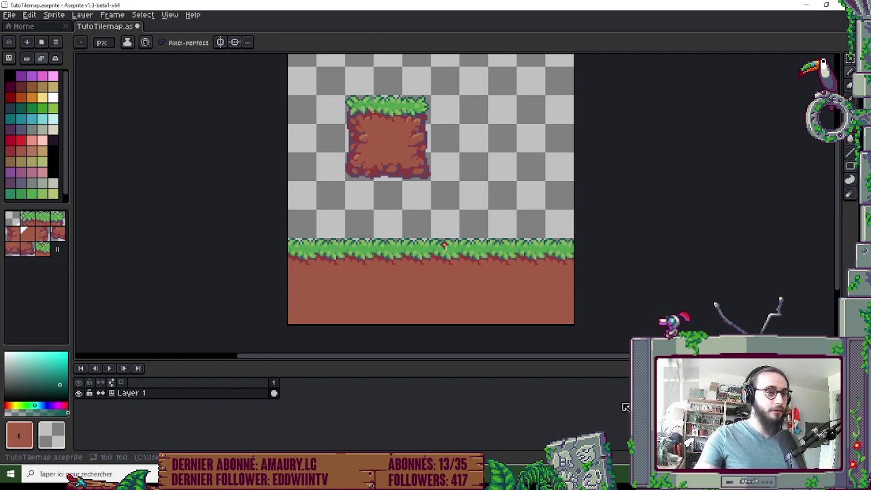
# Return to pixel drawing in auto tileset mode and show the tile grid over the canvas.
pyautogui.moveTo(618, 315); pyautogui.dragTo(592, 268)
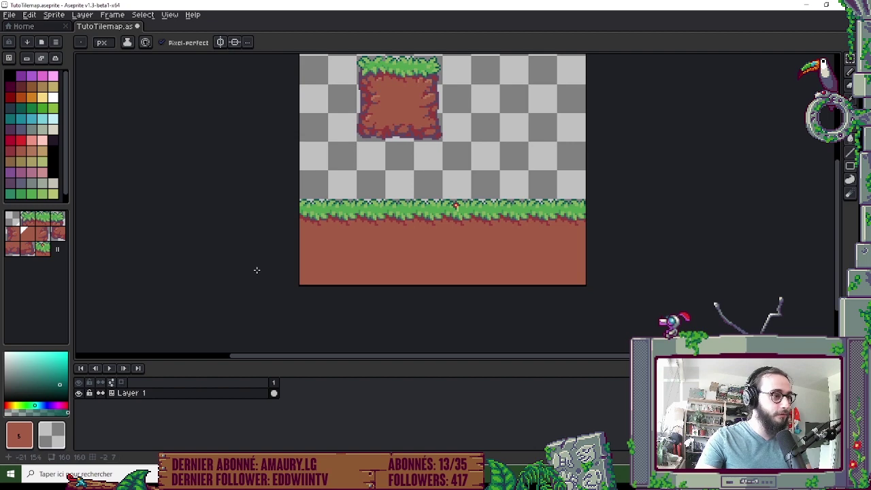
pyautogui.scroll(2, 469, 257)
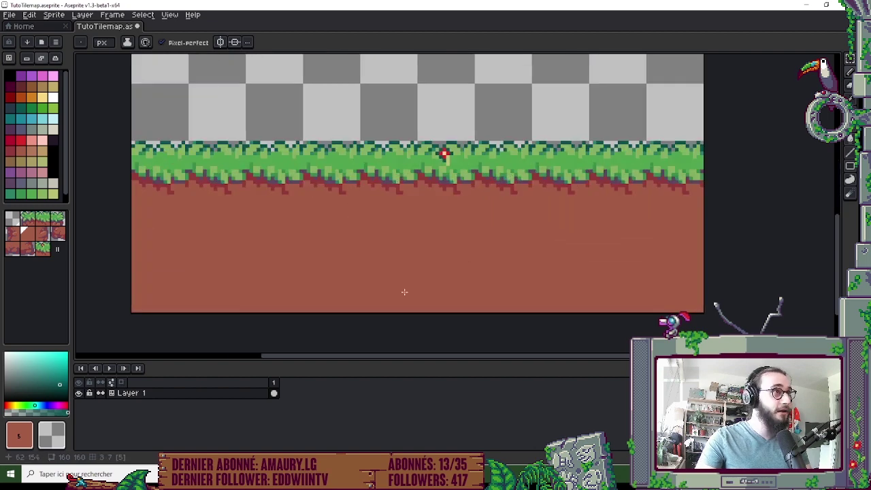
pyautogui.moveTo(444, 275); pyautogui.dragTo(464, 263)
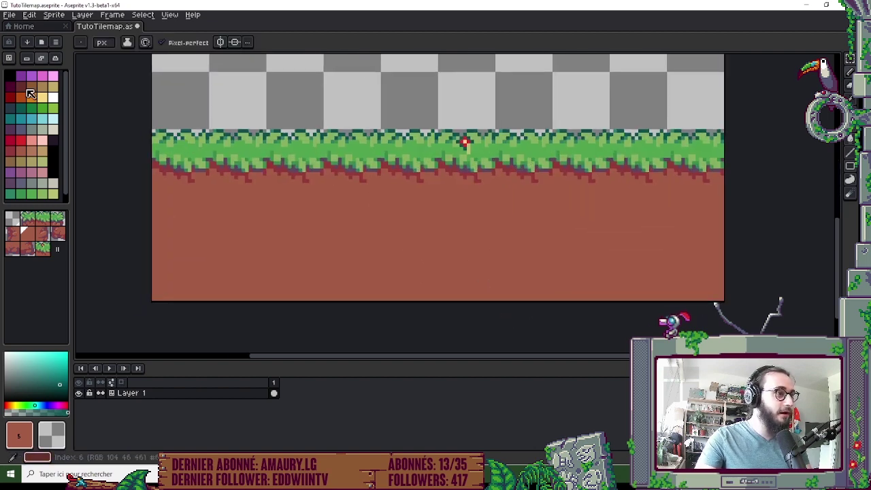
pyautogui.click(47, 58)
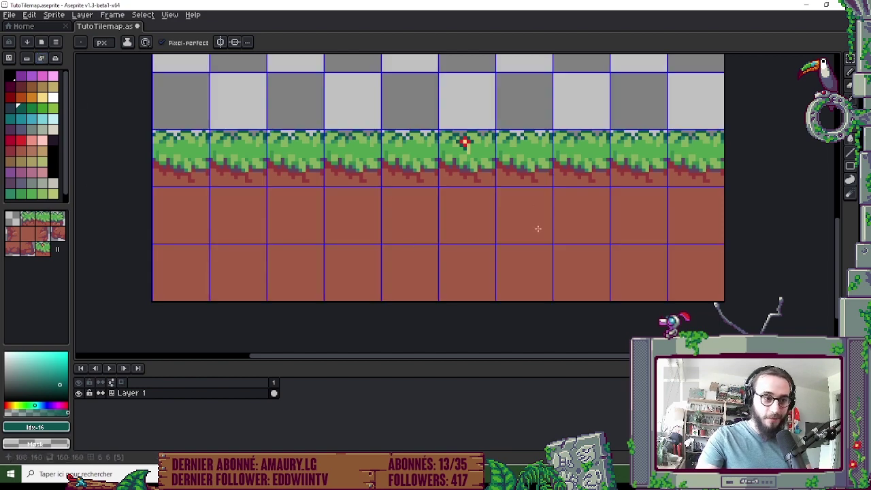
pyautogui.click(45, 60)
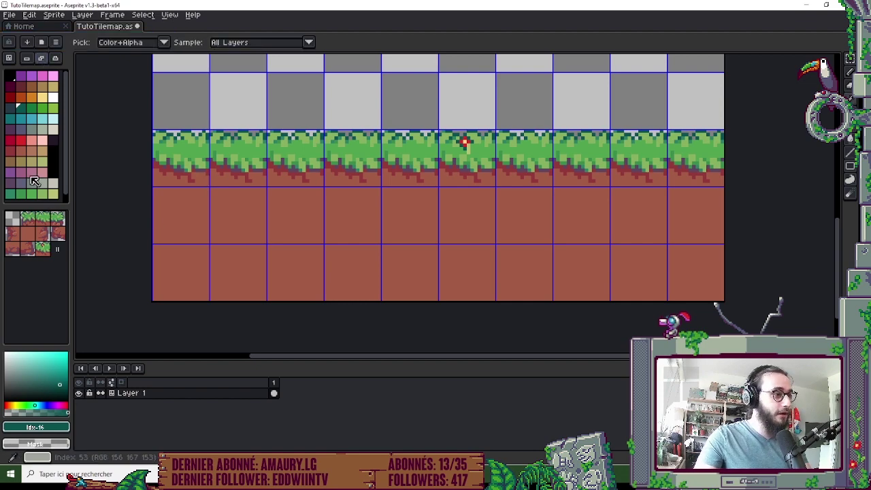
# Sketch the lower curve of a rock outline in dark red on one dirt tile just below the grass.
pyautogui.click(11, 150)
pyautogui.scroll(1, 375, 203)
pyautogui.scroll(1, 443, 226)
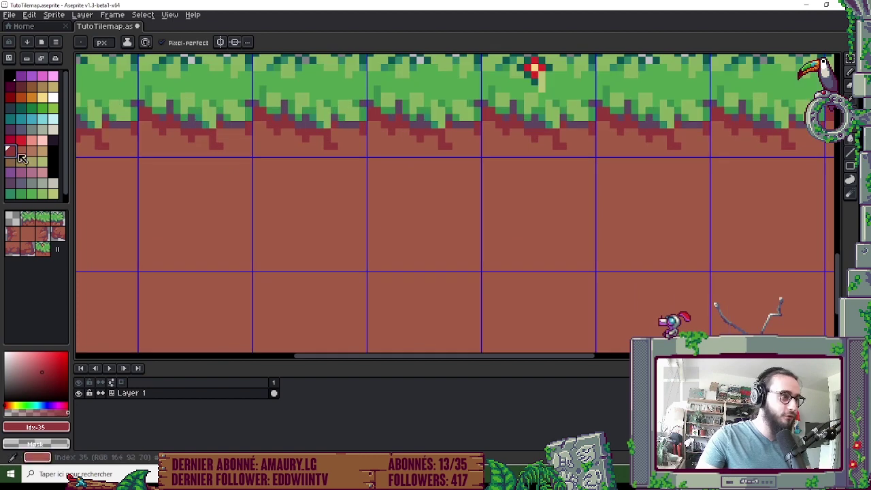
pyautogui.scroll(1, 455, 232)
pyautogui.moveTo(408, 228)
pyautogui.mouseDown()
pyautogui.moveTo(467, 226)
pyautogui.moveTo(422, 251)
pyautogui.moveTo(447, 239)
pyautogui.mouseUp()
pyautogui.scroll(1, 459, 234)
pyautogui.scroll(-1, 426, 248)
pyautogui.scroll(1, 424, 161)
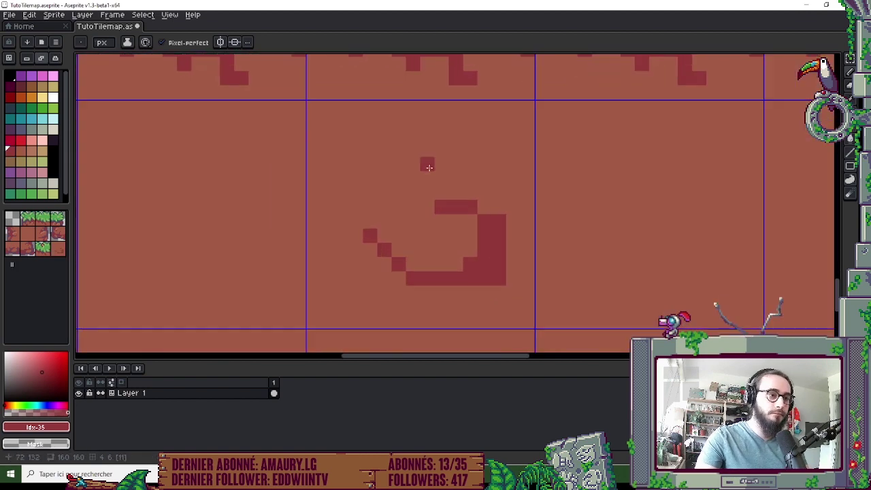
# Extend the rock outline along its upper edge and thin its heavy side with the dirt colour #a45c46.
pyautogui.moveTo(426, 165)
pyautogui.mouseDown()
pyautogui.moveTo(485, 205)
pyautogui.moveTo(395, 163)
pyautogui.mouseUp()
pyautogui.keyDown('alt'); pyautogui.click(453, 194); pyautogui.keyUp('alt')
pyautogui.moveTo(453, 195)
pyautogui.mouseDown()
pyautogui.moveTo(470, 205)
pyautogui.moveTo(501, 284)
pyautogui.mouseUp()
pyautogui.click(485, 236)
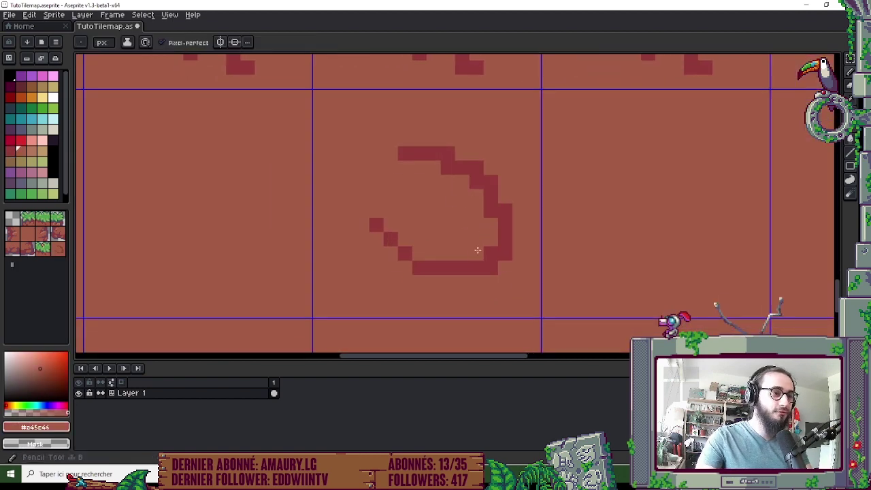
# Switch back to dark red and add short strokes at the open end of the rock outline.
pyautogui.scroll(-1, 442, 258)
pyautogui.scroll(1, 382, 265)
pyautogui.press('x')
pyautogui.moveTo(381, 251)
pyautogui.mouseDown()
pyautogui.moveTo(426, 264)
pyautogui.moveTo(370, 226)
pyautogui.moveTo(424, 235)
pyautogui.mouseUp()
pyautogui.moveTo(367, 226); pyautogui.dragTo(371, 234)
pyautogui.scroll(-2, 486, 194)
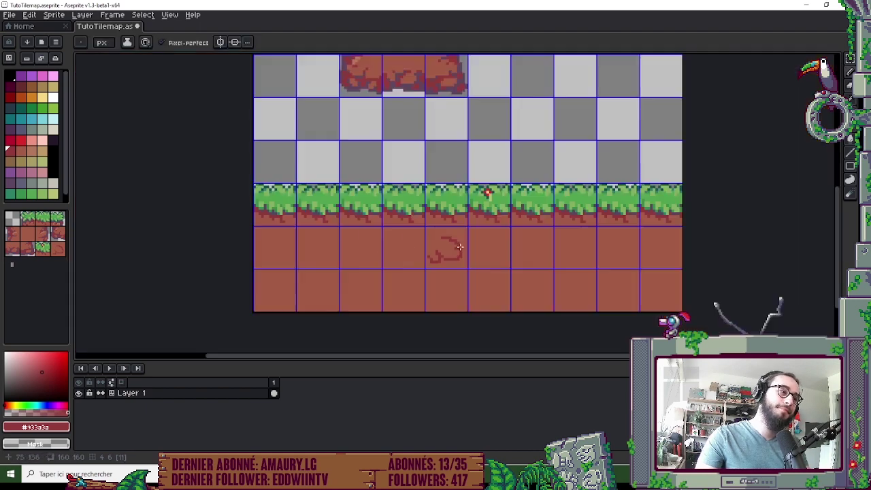
# Add small dark red crack marks beneath the rock outline and pick the dirt colour #a45c46 again.
pyautogui.scroll(1, 388, 200)
pyautogui.scroll(1, 477, 225)
pyautogui.click(522, 258)
pyautogui.moveTo(501, 234); pyautogui.dragTo(574, 261)
pyautogui.scroll(-2, 574, 261)
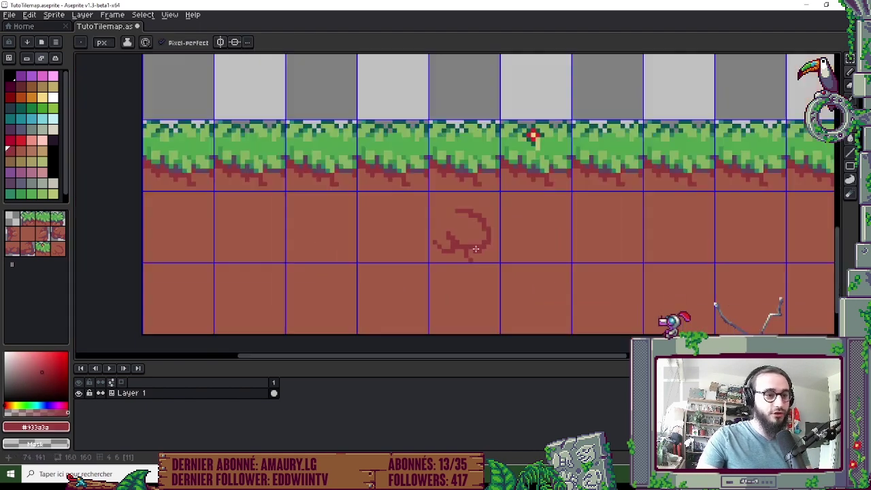
pyautogui.scroll(2, 383, 124)
pyautogui.keyDown('alt'); pyautogui.click(383, 124); pyautogui.keyUp('alt')
pyautogui.scroll(-3, 541, 205)
pyautogui.scroll(2, 540, 205)
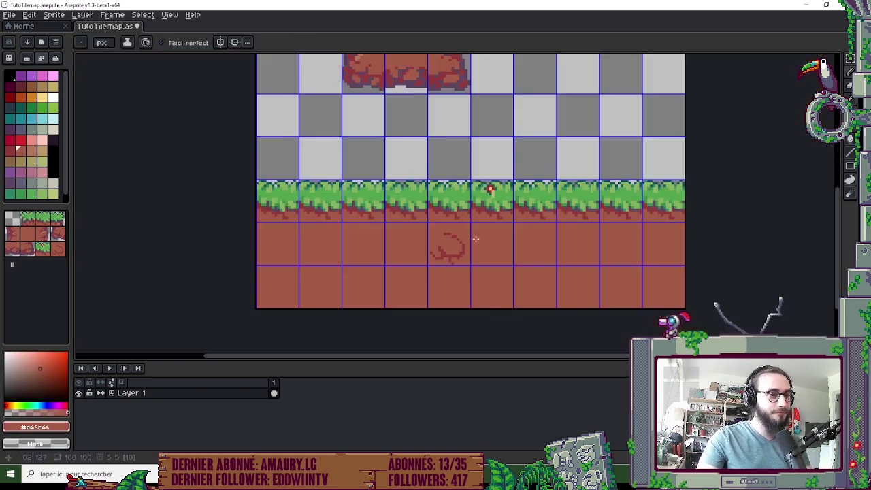
pyautogui.scroll(1, 499, 245)
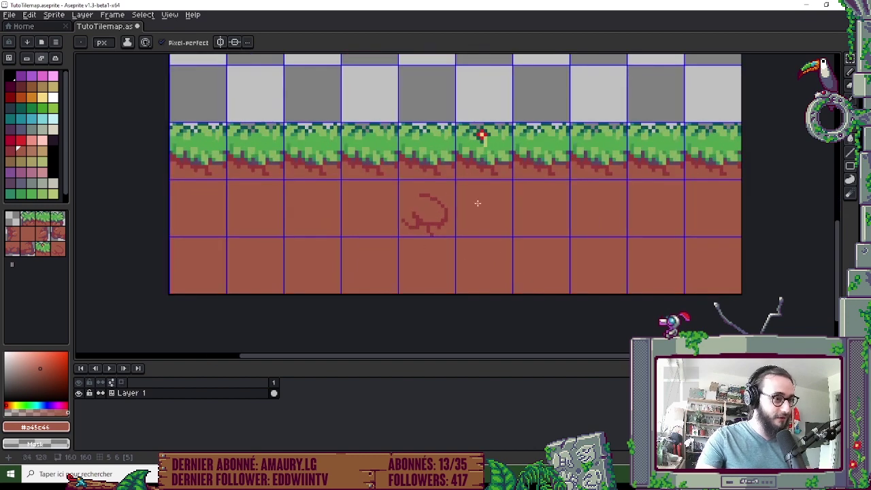
# Place the new rock outline tile on three more dirt tiles, two in the upper dirt row and one in the lower.
pyautogui.click(59, 253)
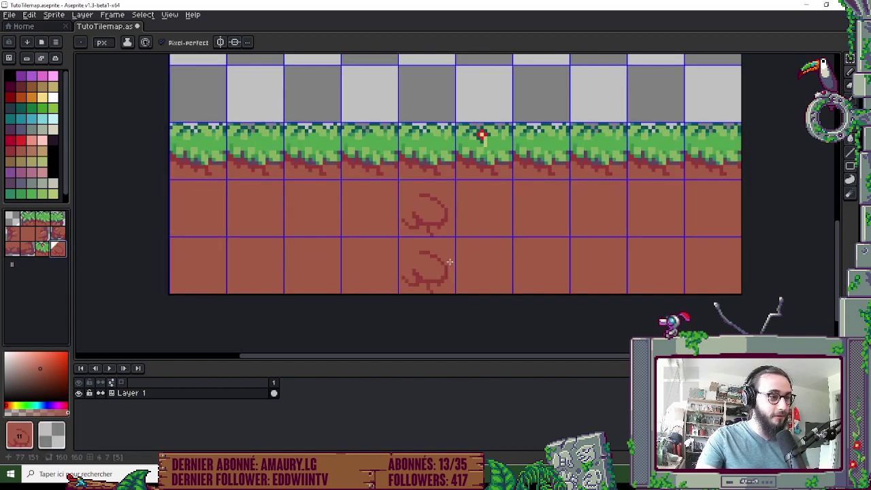
pyautogui.click(611, 266)
pyautogui.click(656, 211)
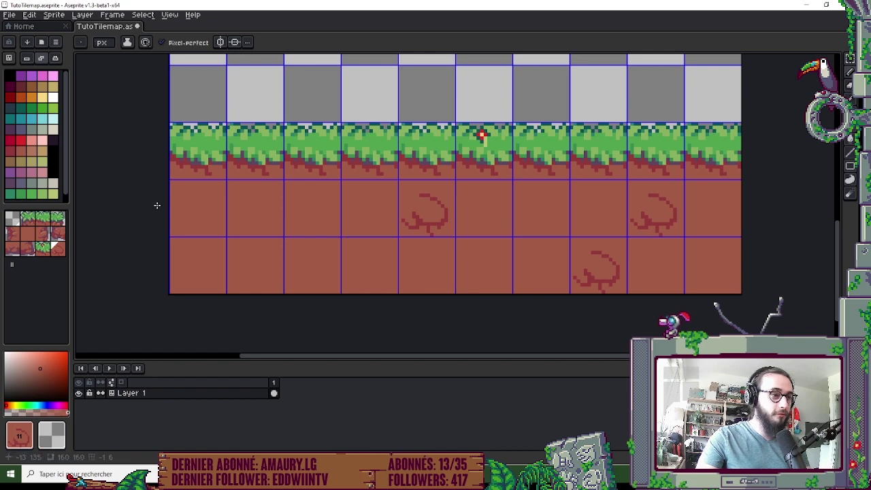
pyautogui.click(256, 211)
pyautogui.scroll(-1, 546, 314)
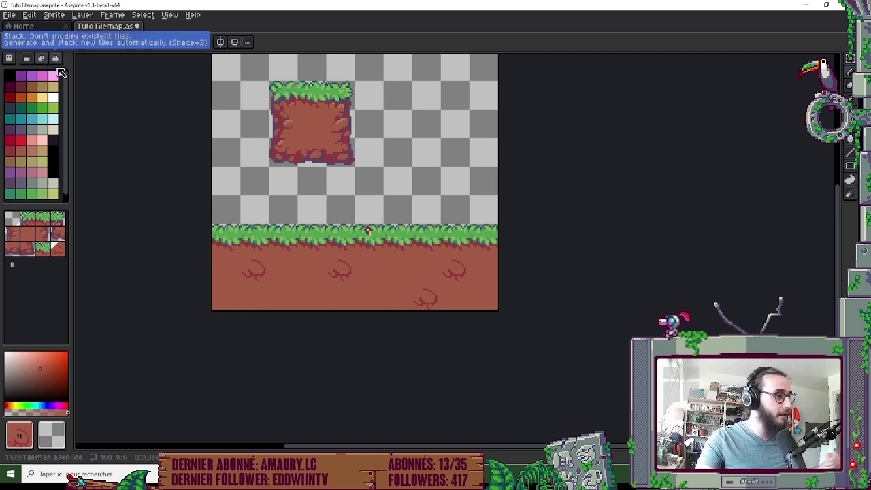
# Return to pixel editing in Stack tileset mode and sample the dark red #933a3a from a rock outline for the Pencil.
pyautogui.press('Tab')
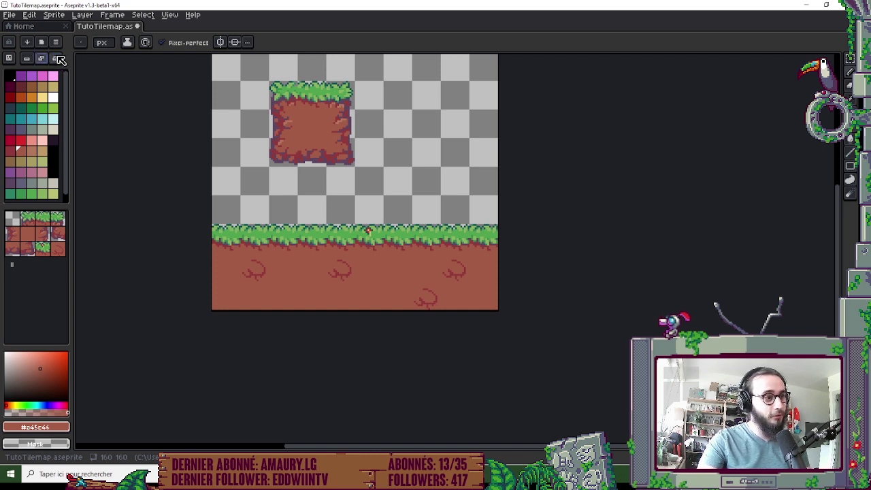
pyautogui.click(57, 58)
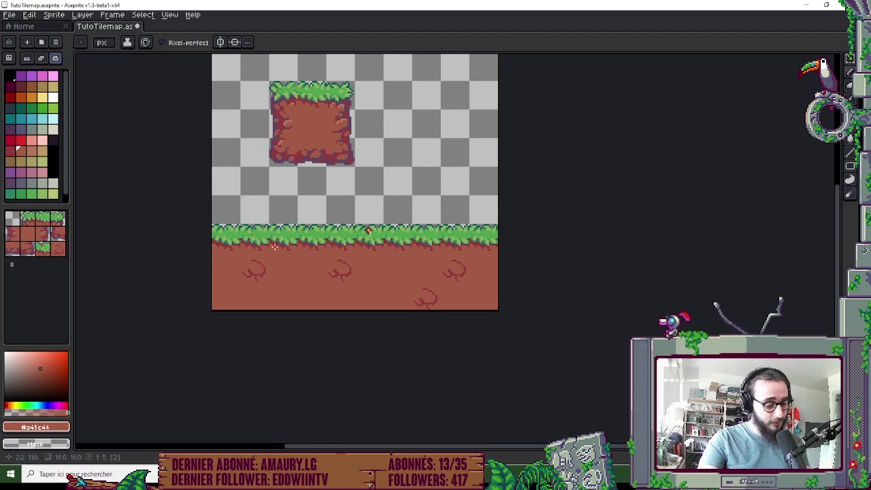
pyautogui.press('i')
pyautogui.scroll(3, 275, 246)
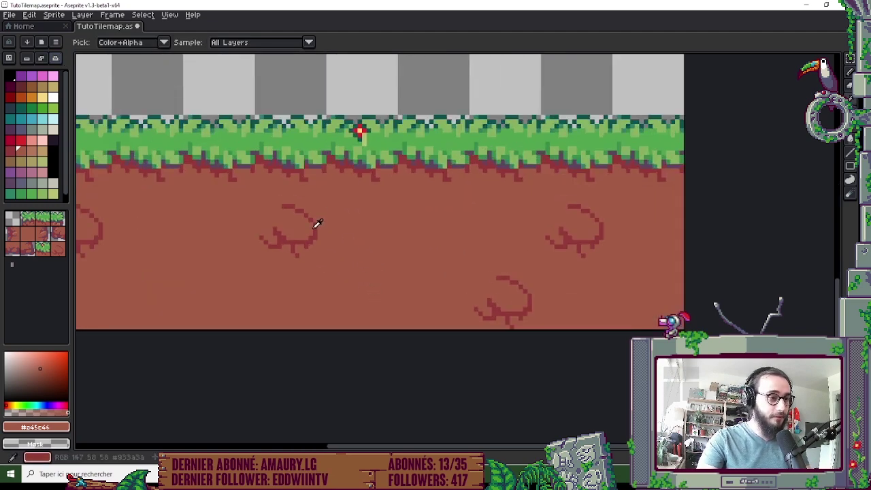
pyautogui.click(318, 221)
pyautogui.scroll(1, 347, 224)
pyautogui.press('b')
# Sketch a short diagonal dark red stroke on the dirt tile beside the middle rock, undoing and redrawing it once.
pyautogui.moveTo(380, 208); pyautogui.dragTo(398, 229)
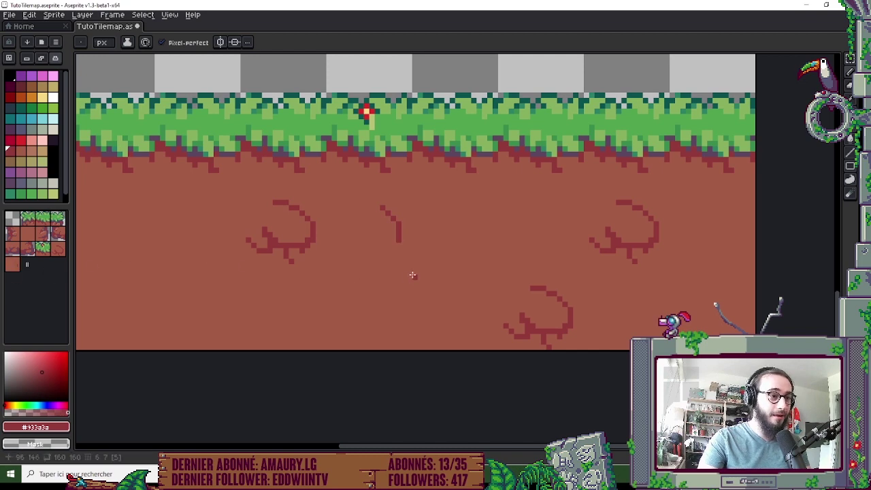
pyautogui.hotkey('ctrl', 'z')
pyautogui.moveTo(381, 211); pyautogui.dragTo(396, 229)
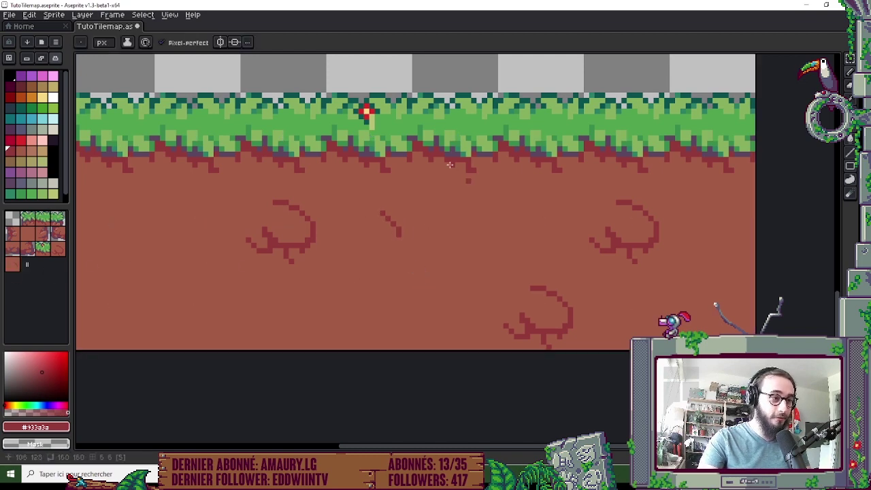
pyautogui.scroll(2, 381, 229)
pyautogui.scroll(1, 382, 230)
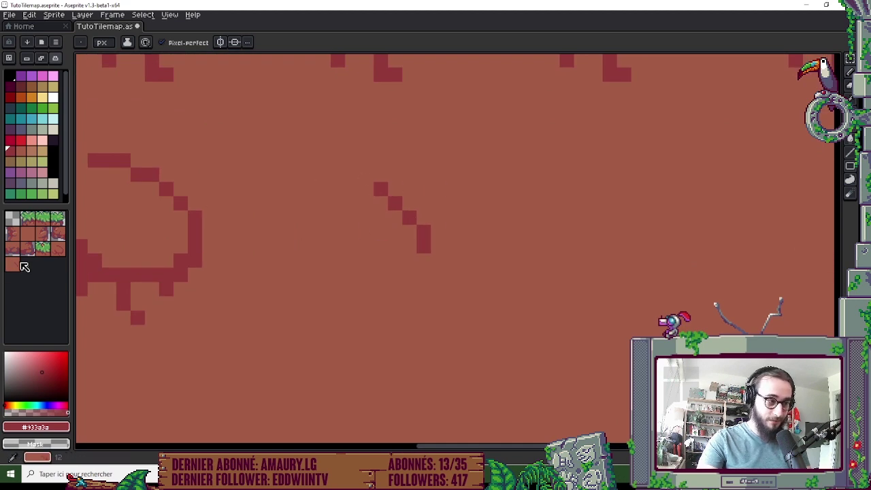
# Reselect dark red (Idx-35) and extend the stroke into a small rock outline with a lower curve and raised sides.
pyautogui.click(15, 264)
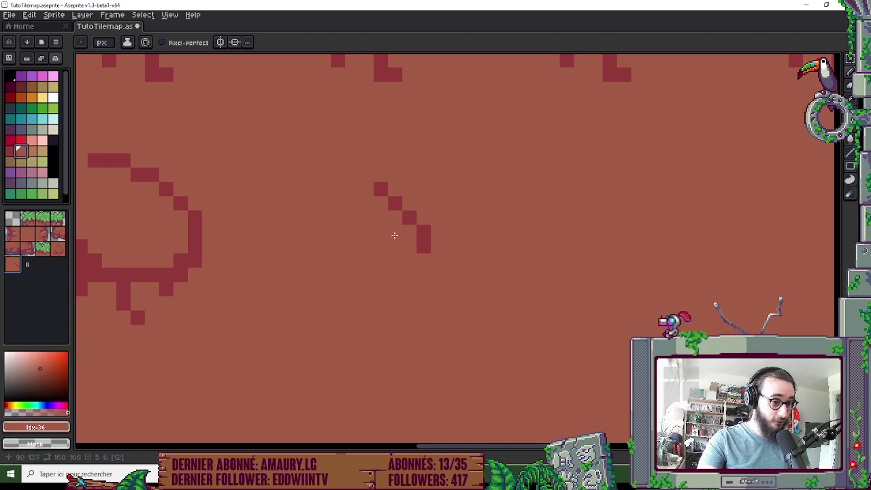
pyautogui.click(10, 151)
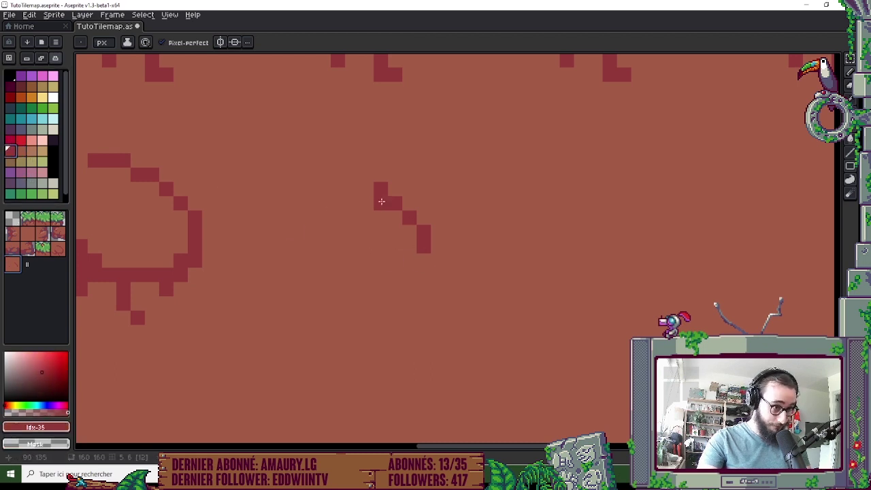
pyautogui.moveTo(309, 247)
pyautogui.mouseDown()
pyautogui.moveTo(335, 270)
pyautogui.moveTo(394, 274)
pyautogui.mouseUp()
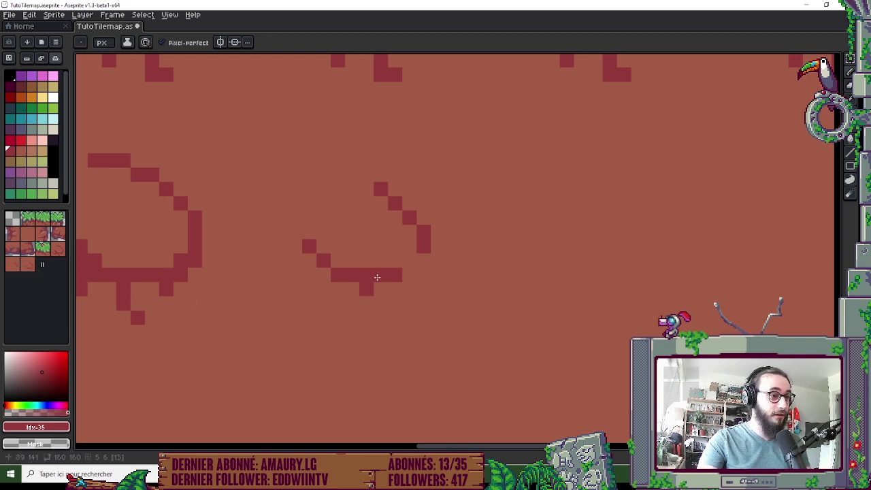
pyautogui.moveTo(422, 253)
pyautogui.mouseDown()
pyautogui.moveTo(358, 277)
pyautogui.moveTo(309, 247)
pyautogui.moveTo(309, 216)
pyautogui.mouseUp()
pyautogui.scroll(-3, 449, 280)
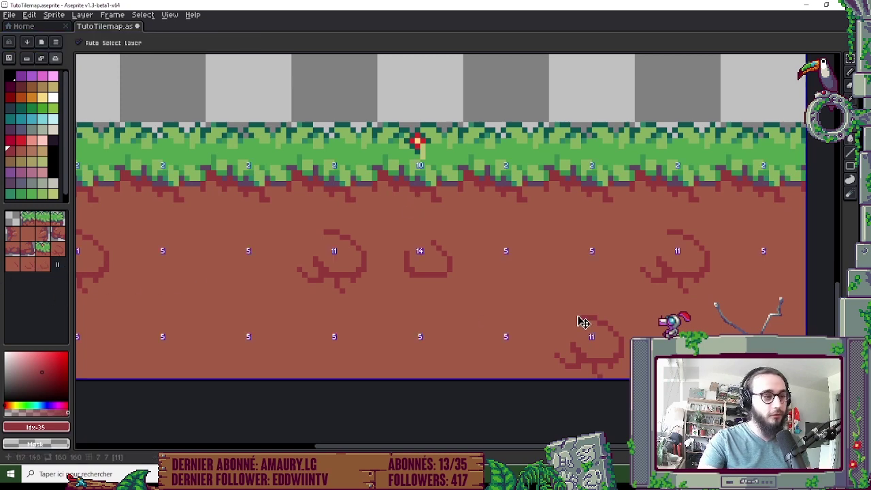
# Undo all strokes of the small rock outline drawn in Stack mode.
pyautogui.hotkey('ctrl', 'z')
pyautogui.hotkey('ctrl', 'z')
pyautogui.hotkey('ctrl', 'z')
# Set the tileset mode back to Auto.
pyautogui.press('space')
pyautogui.scroll(-3, 566, 328)
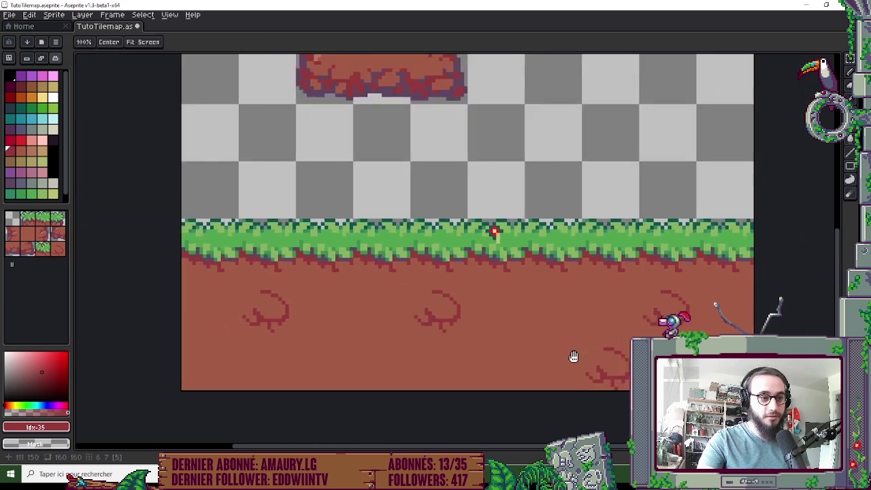
pyautogui.moveTo(573, 357); pyautogui.dragTo(563, 361)
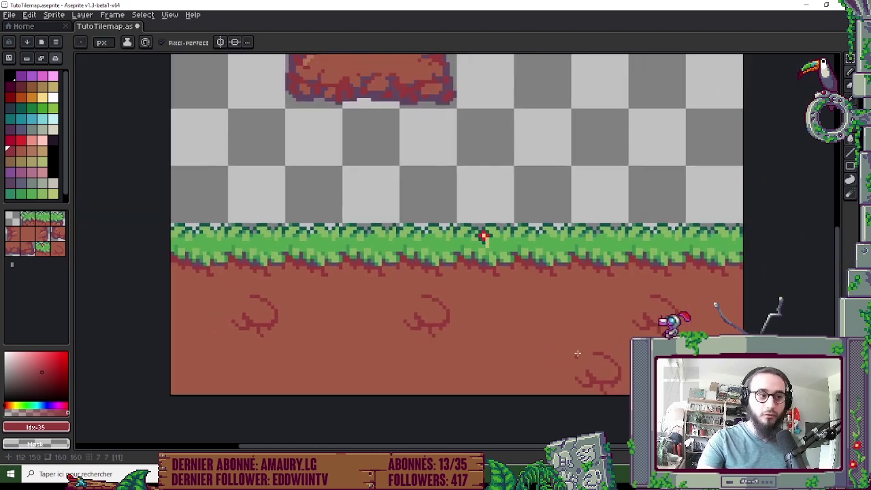
pyautogui.click(30, 60)
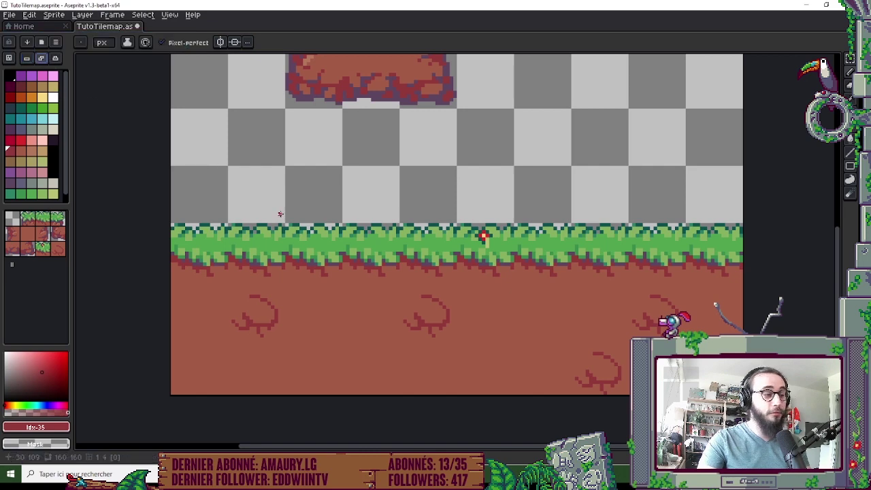
pyautogui.moveTo(482, 236); pyautogui.dragTo(469, 268)
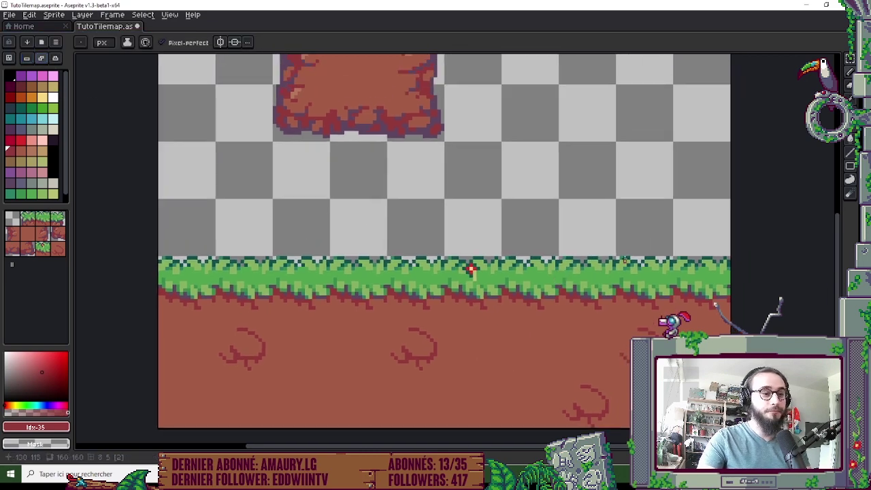